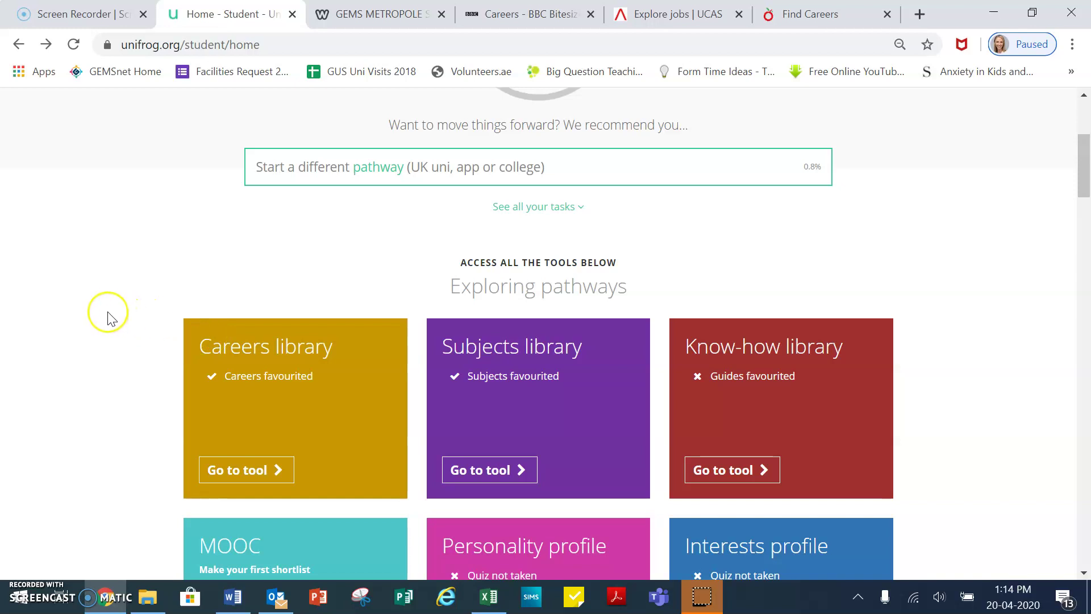
Look through the home page's tools, from Exploring pathways down to the Searching for opportunities section
scroll(108, 307, "down", 3)
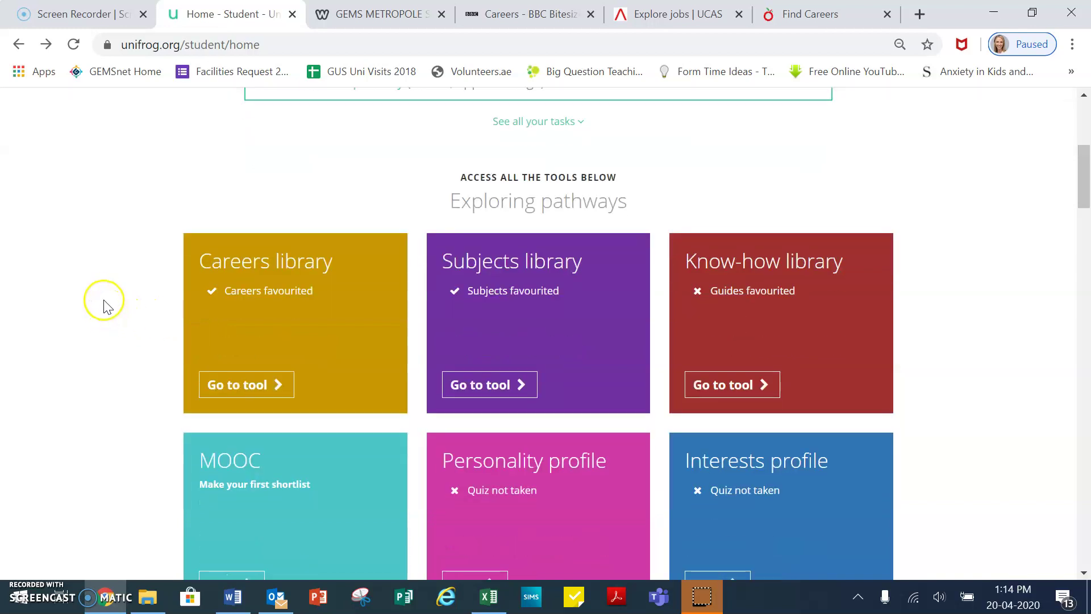
scroll(110, 304, "down", 3)
scroll(110, 300, "down", 3)
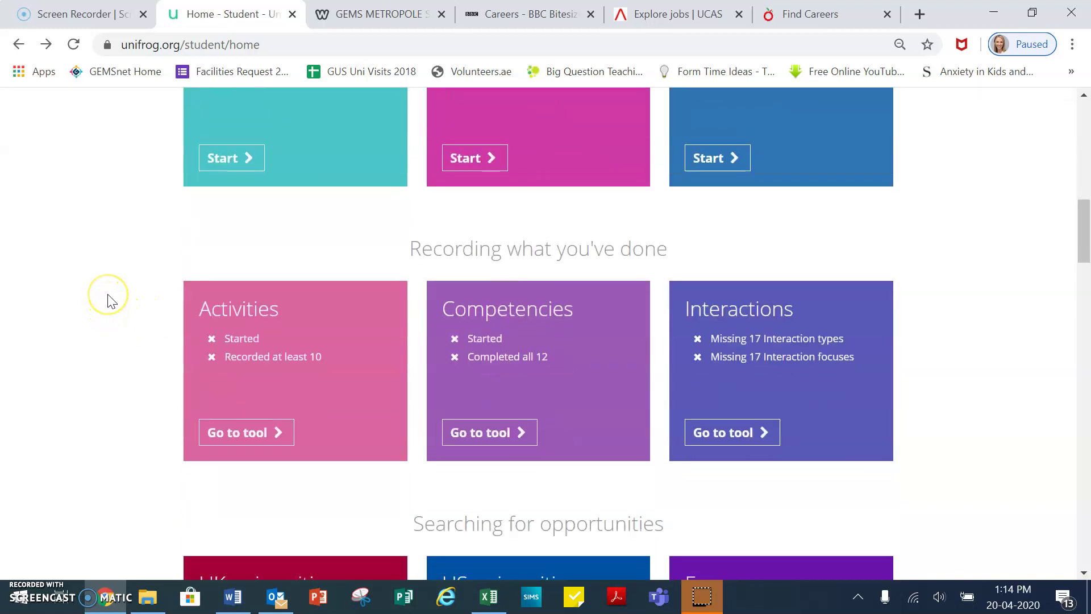
scroll(111, 300, "down", 1)
scroll(108, 300, "down", 4)
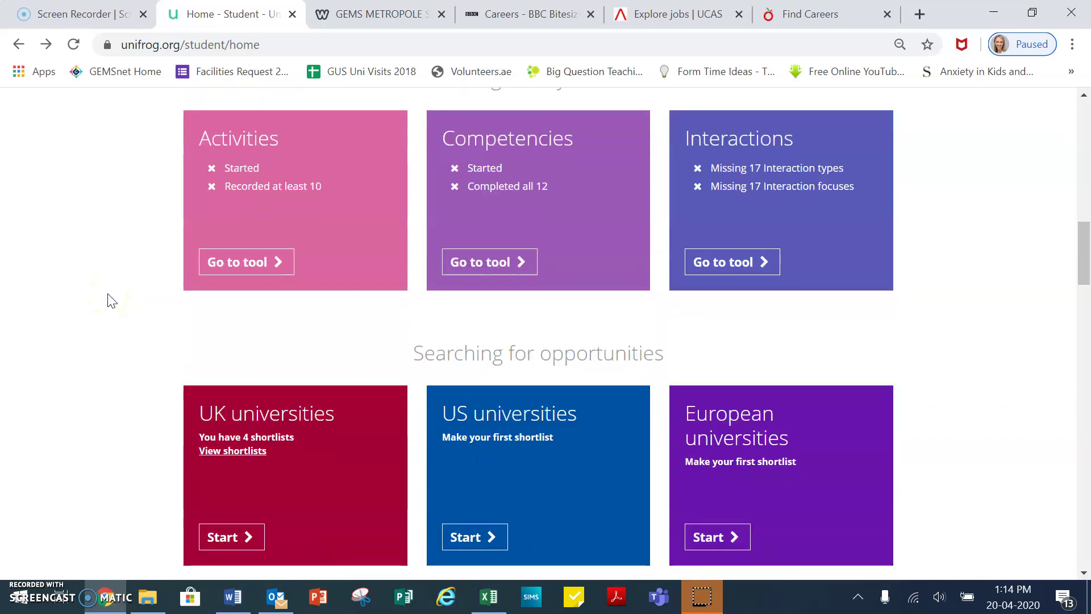
scroll(108, 300, "down", 1)
left_click_drag(1084, 250, 1086, 260)
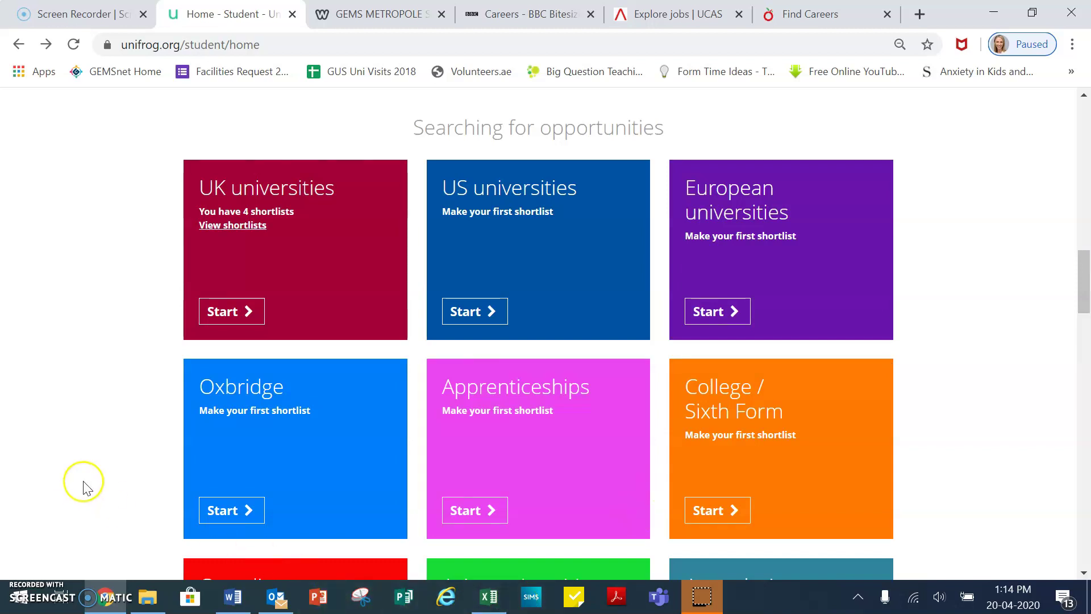
Close the Outlook window running in the background
right_click(275, 595)
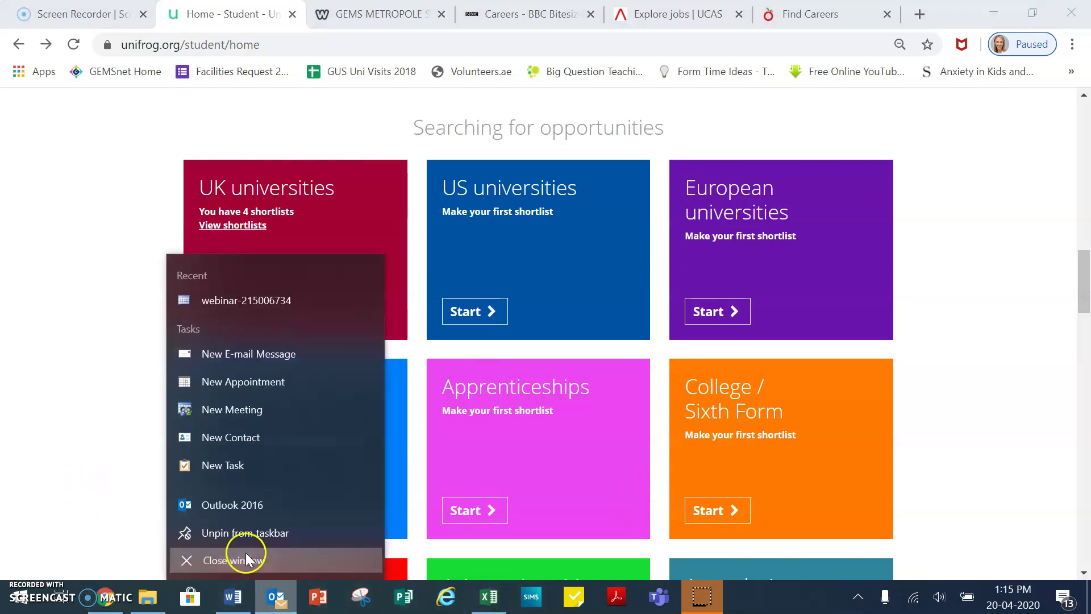
left_click(246, 560)
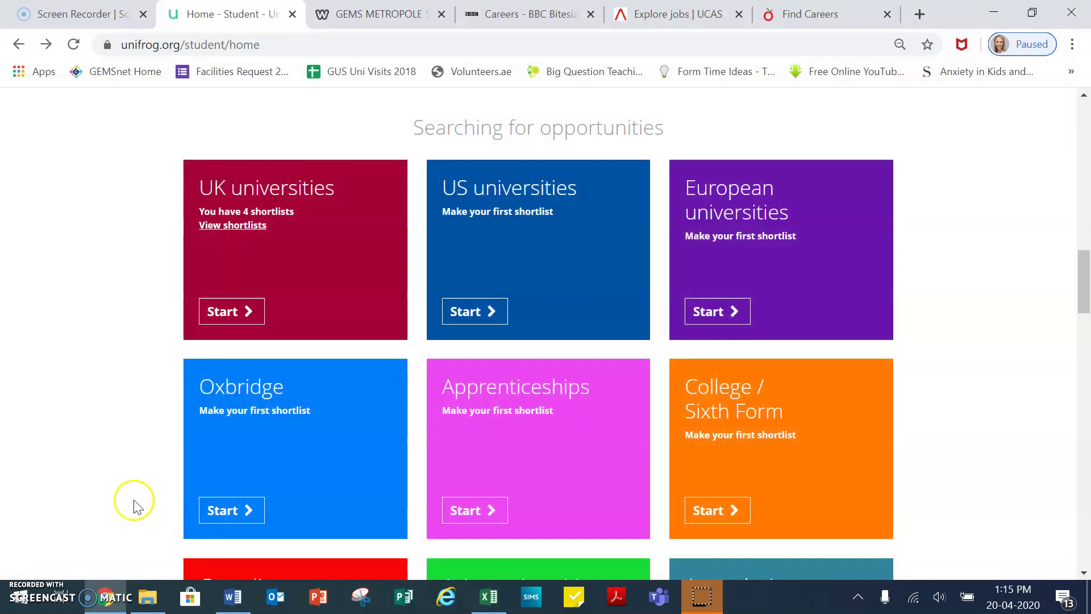
left_click(130, 458)
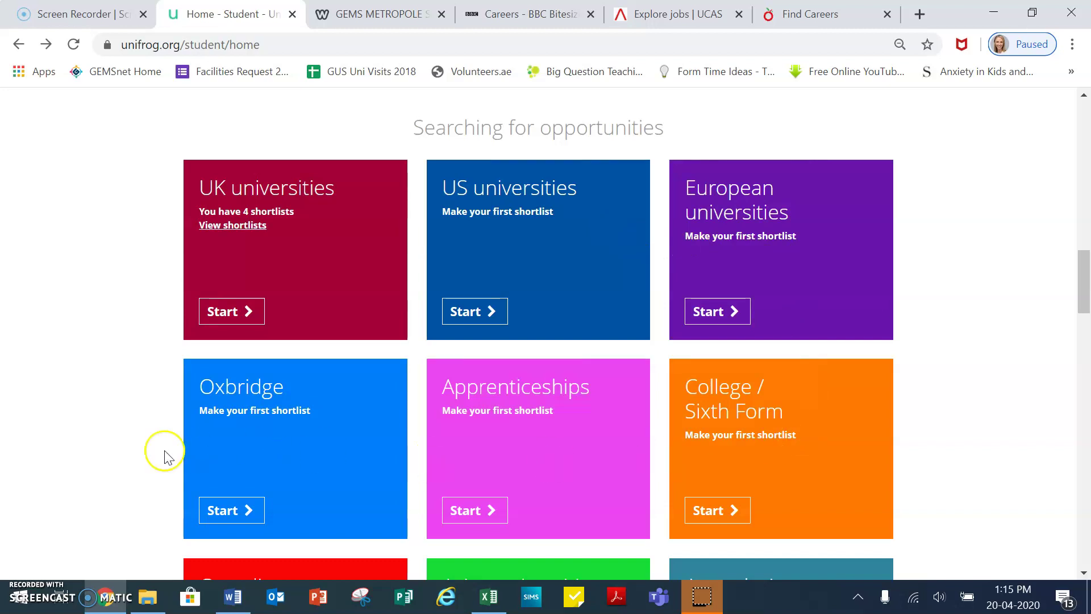
Look over the tools for searching opportunities and start the UK universities search
scroll(134, 449, "down", 2)
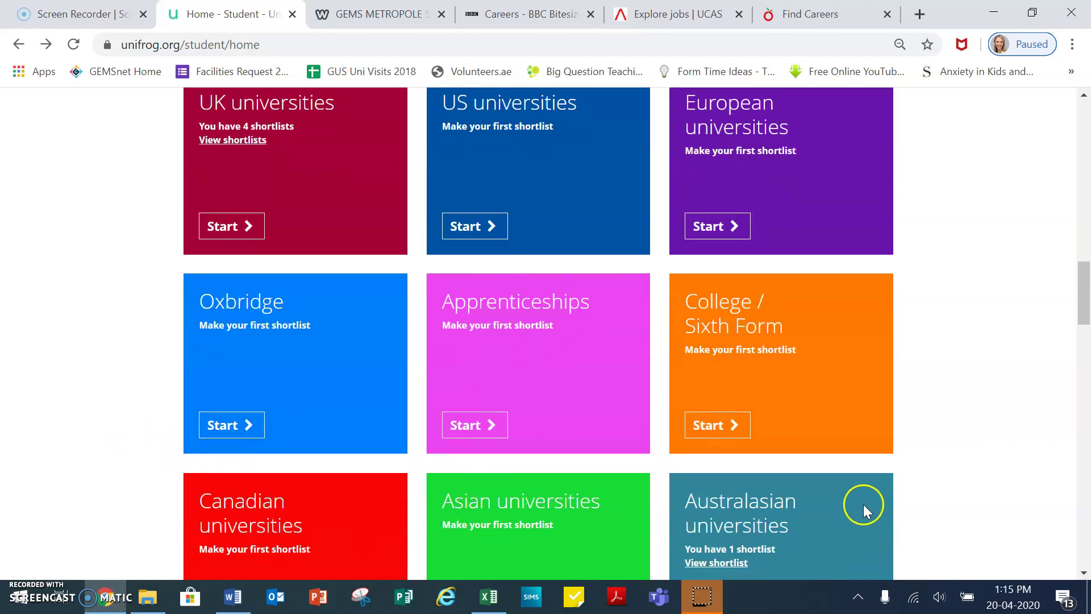
scroll(909, 489, "down", 4)
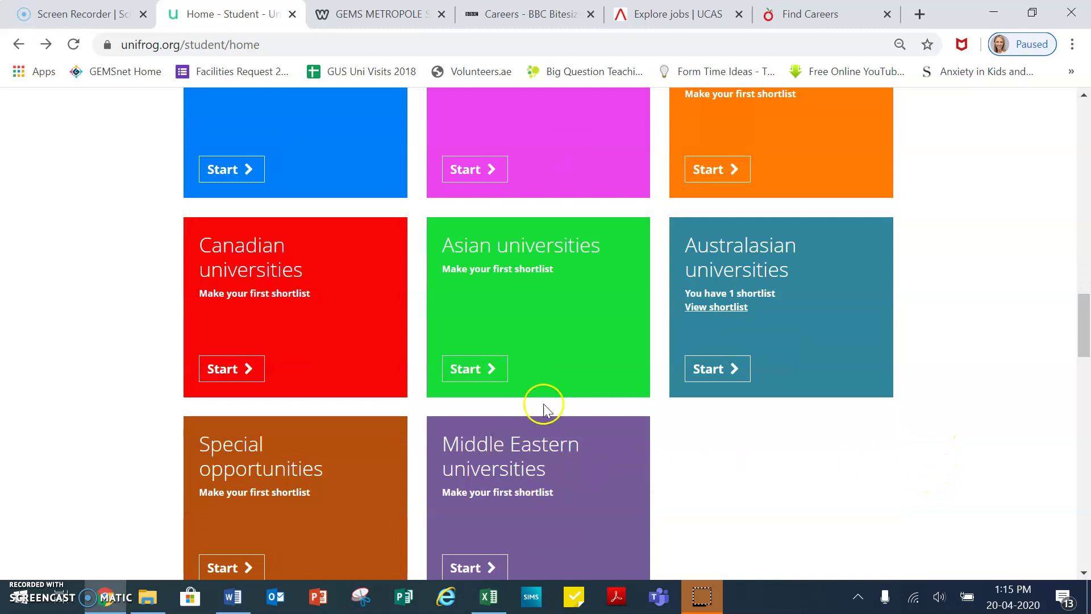
scroll(270, 496, "up", 3)
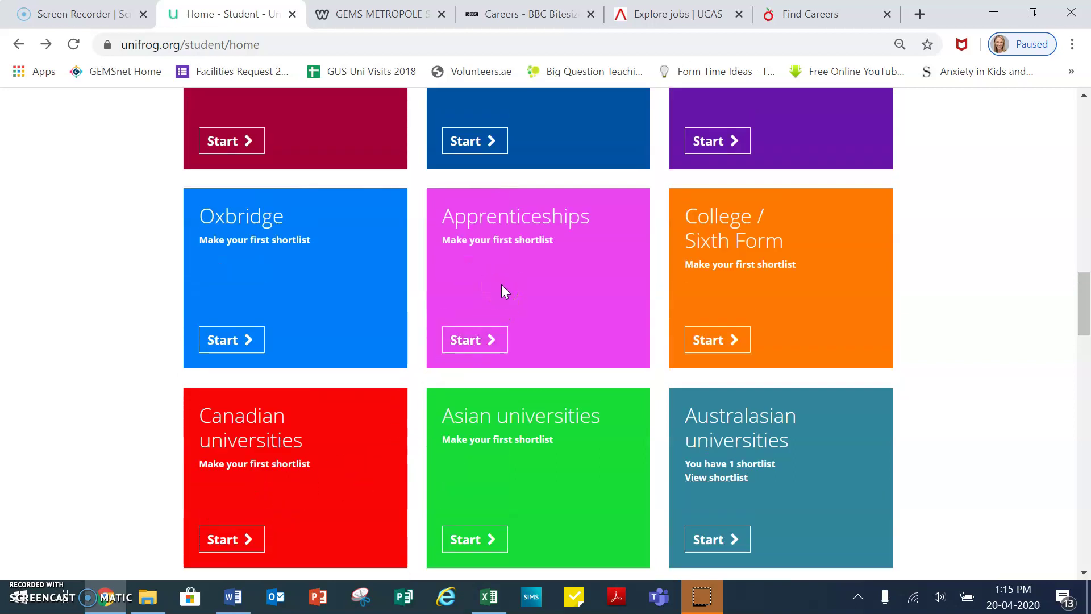
scroll(505, 293, "up", 1)
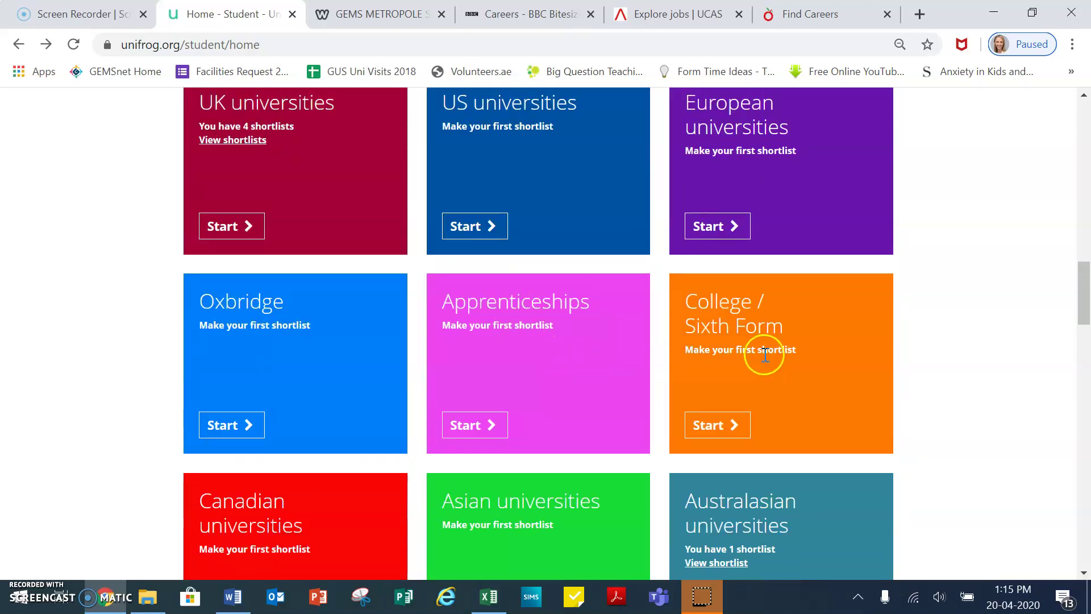
scroll(840, 372, "up", 3)
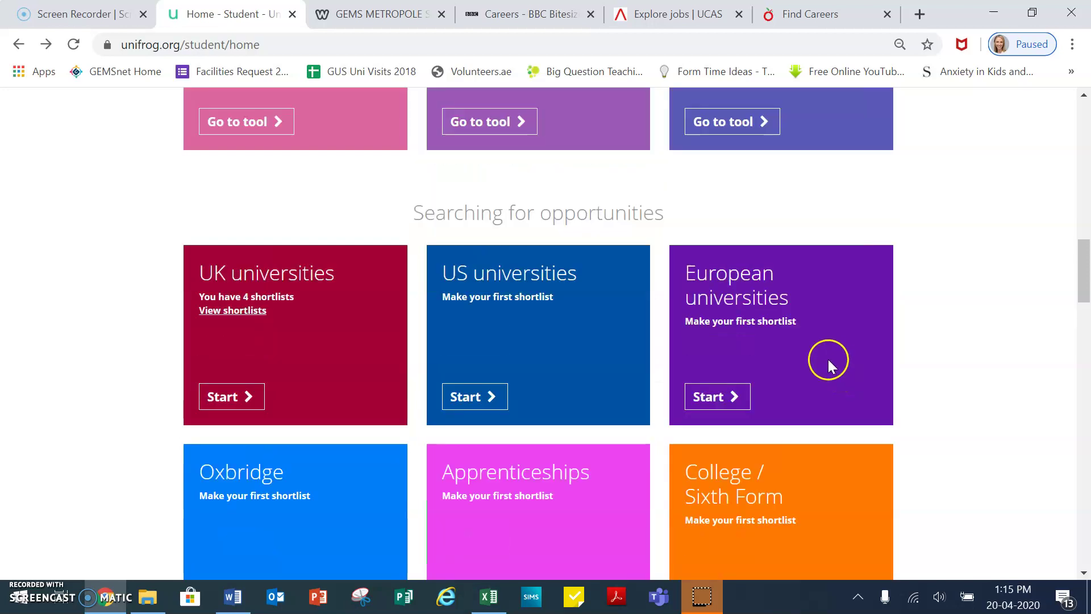
left_click(226, 398)
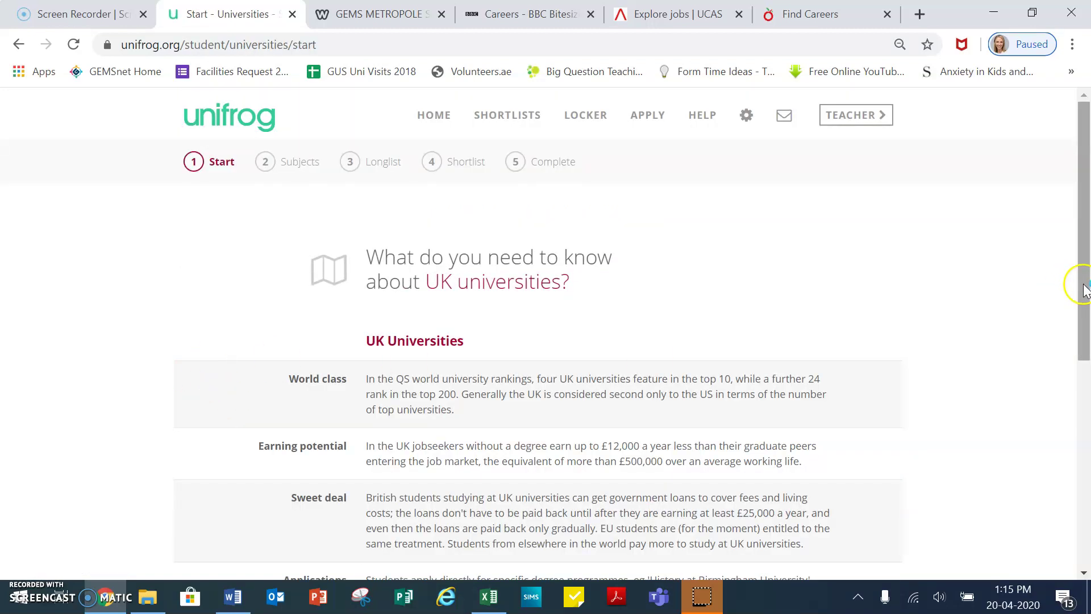
Read through the UK universities introduction and continue to the country of residence question
left_click_drag(1084, 287, 1086, 404)
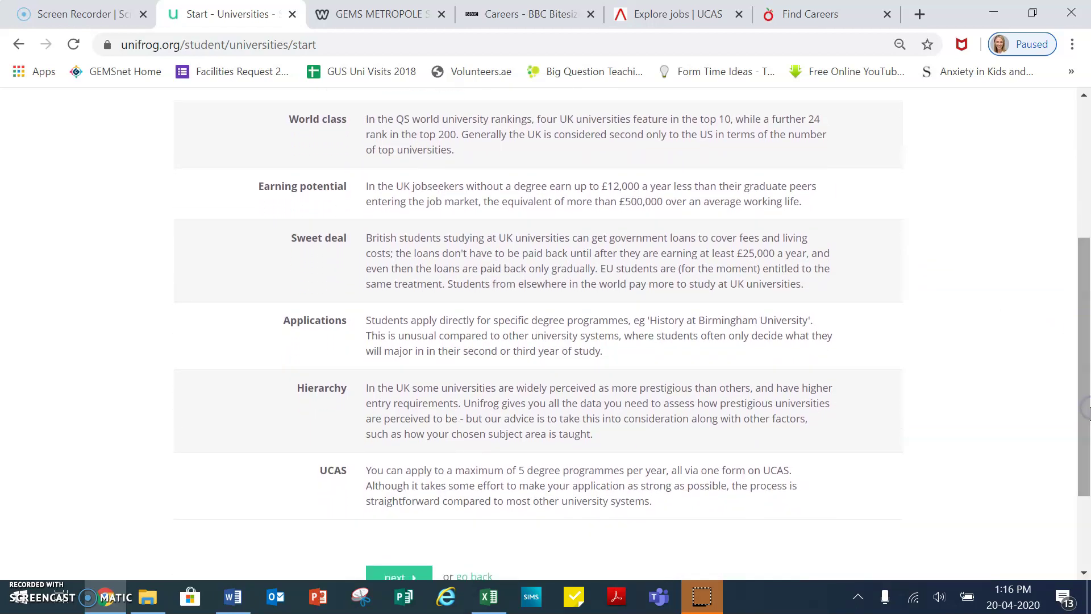
left_click_drag(1086, 348, 1086, 384)
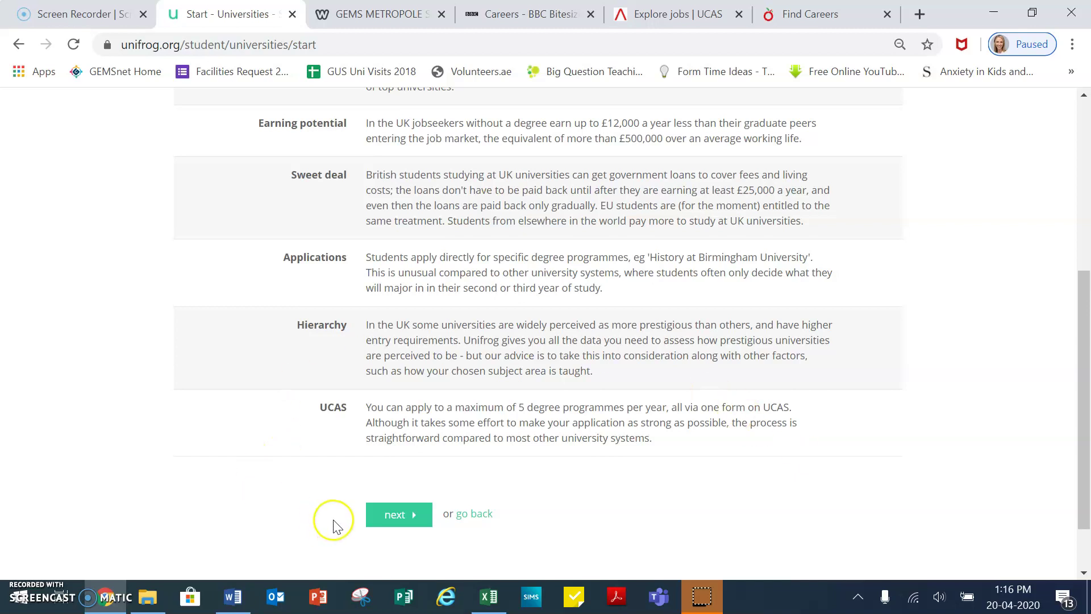
left_click(394, 515)
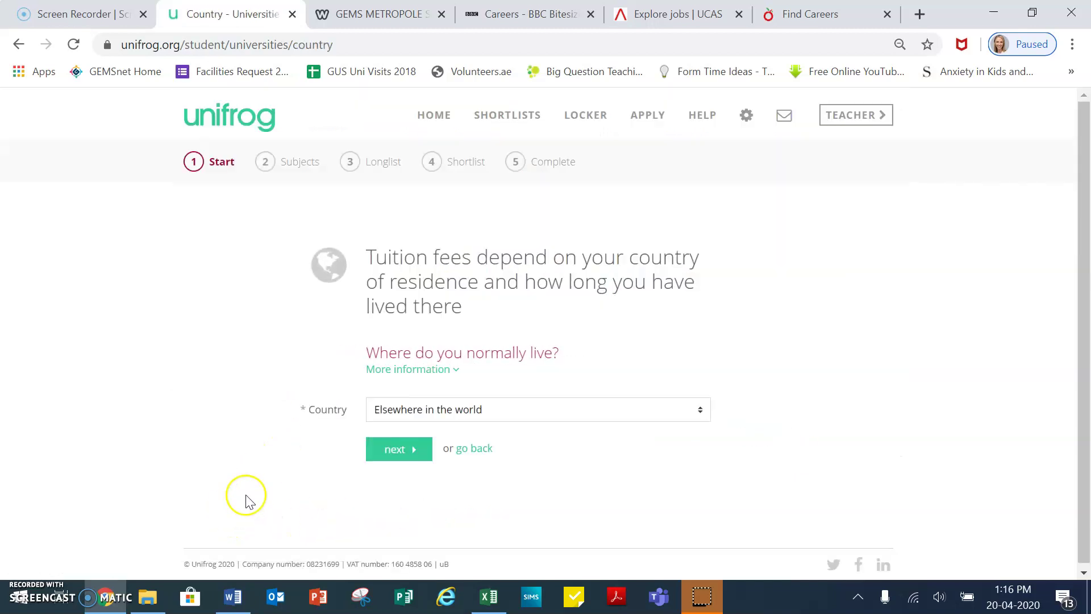
Choose Elsewhere in the world as the country of residence and continue to the qualifications
left_click(605, 411)
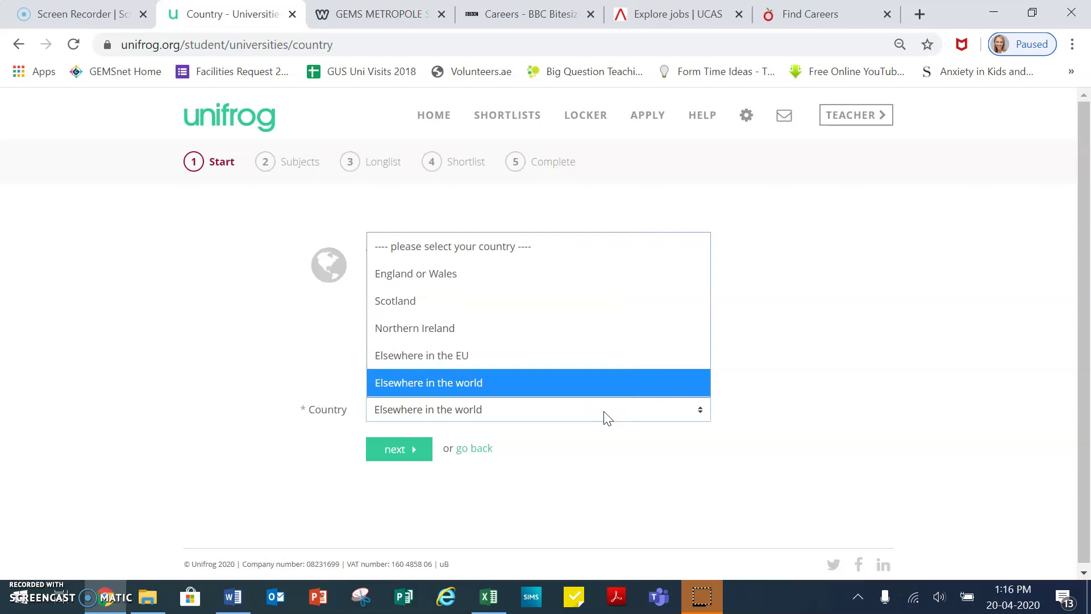
left_click(598, 410)
left_click(598, 382)
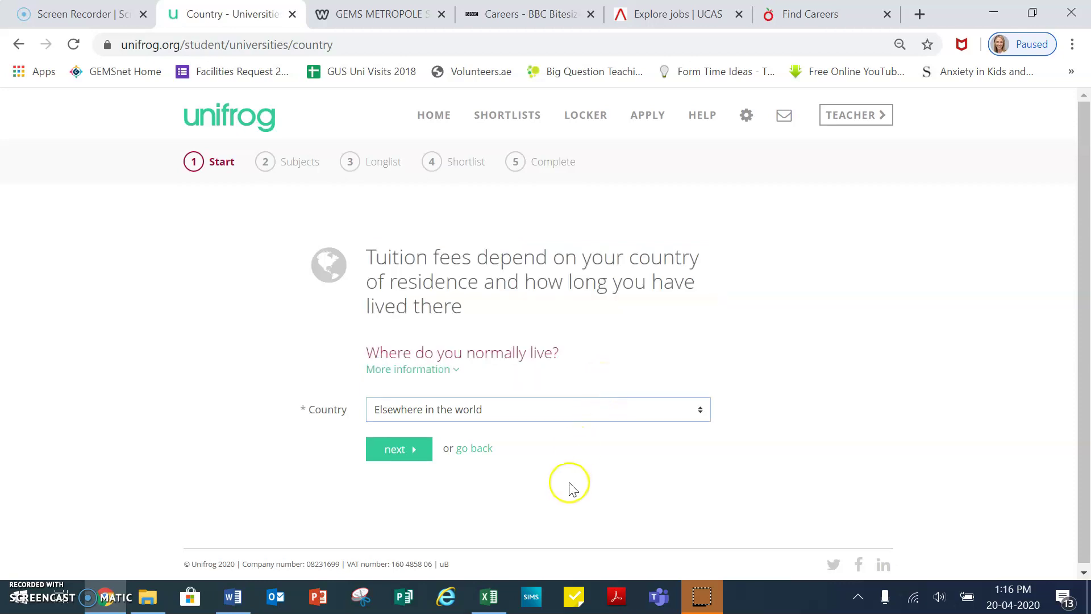
left_click(407, 452)
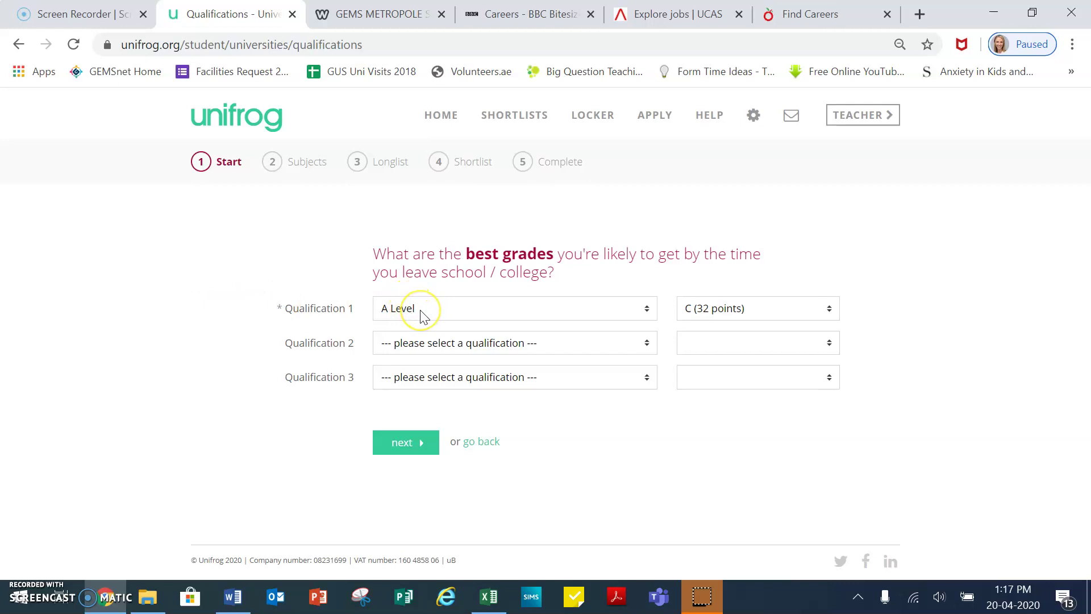
Set the Qualification 1 grade to C (32 points) and enter Qualification 2 as A Level with grade A (48 points)
left_click(700, 311)
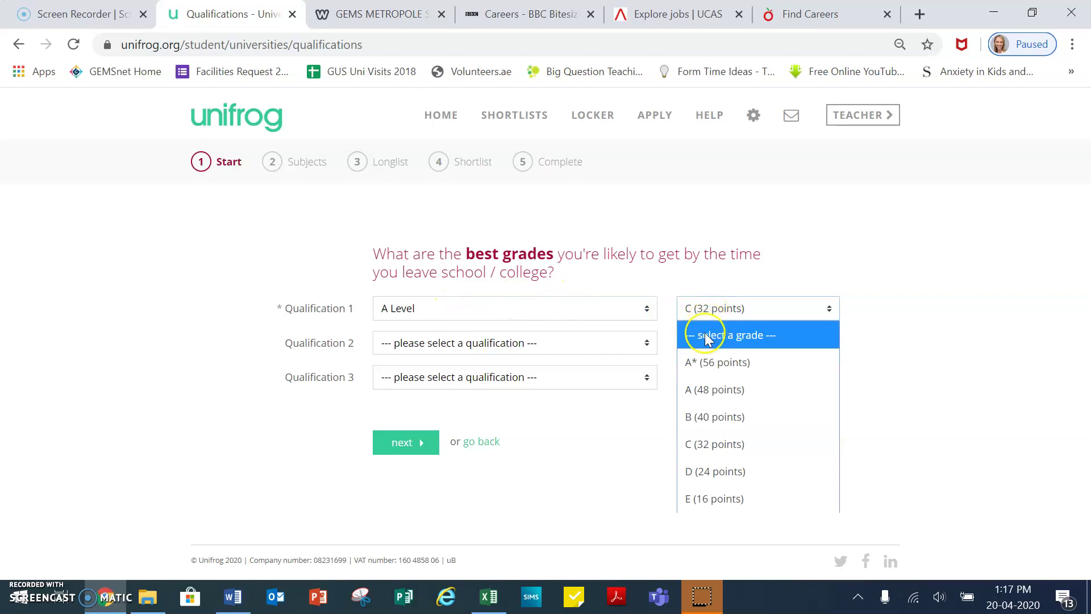
left_click(700, 448)
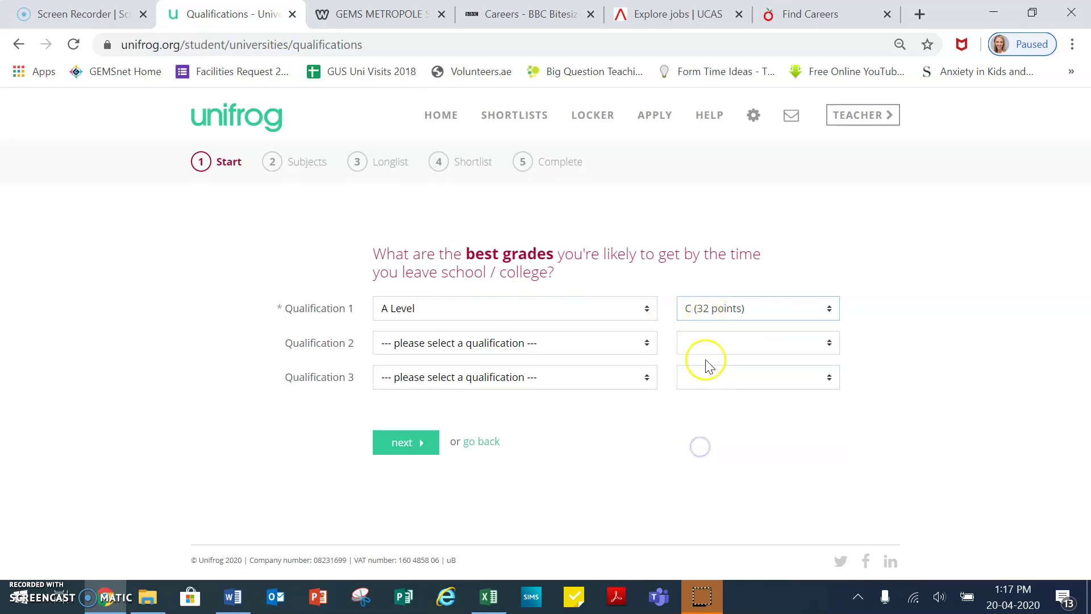
left_click(605, 344)
left_click(523, 15)
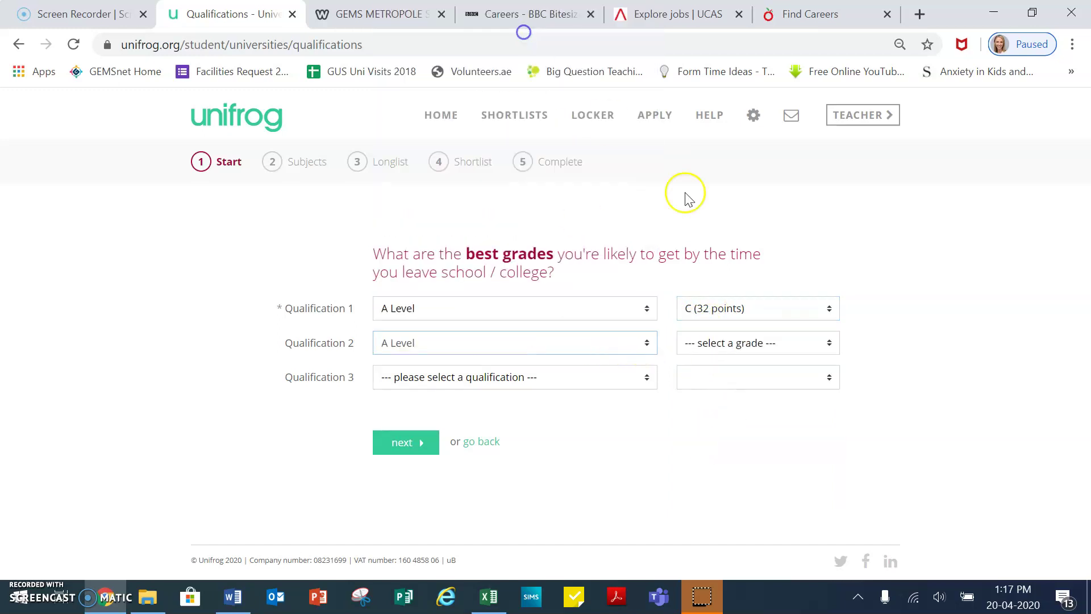
left_click(738, 343)
left_click(742, 396)
left_click(737, 347)
left_click(732, 423)
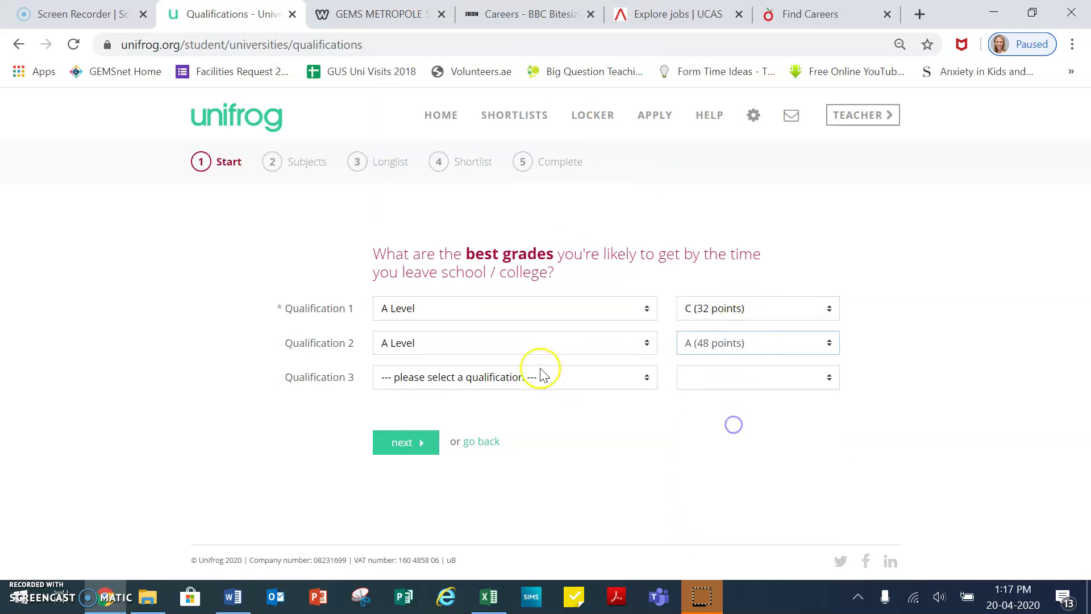
Enter Qualification 3 as A Level with grade B (40 points) and continue to the subject choice
left_click(541, 379)
left_click(517, 43)
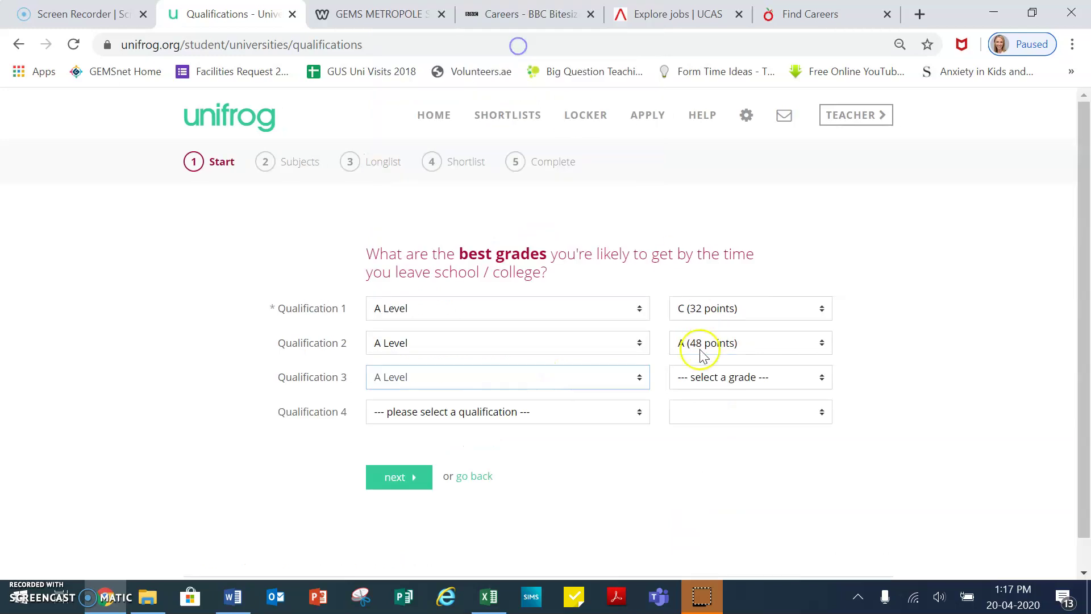
left_click(693, 384)
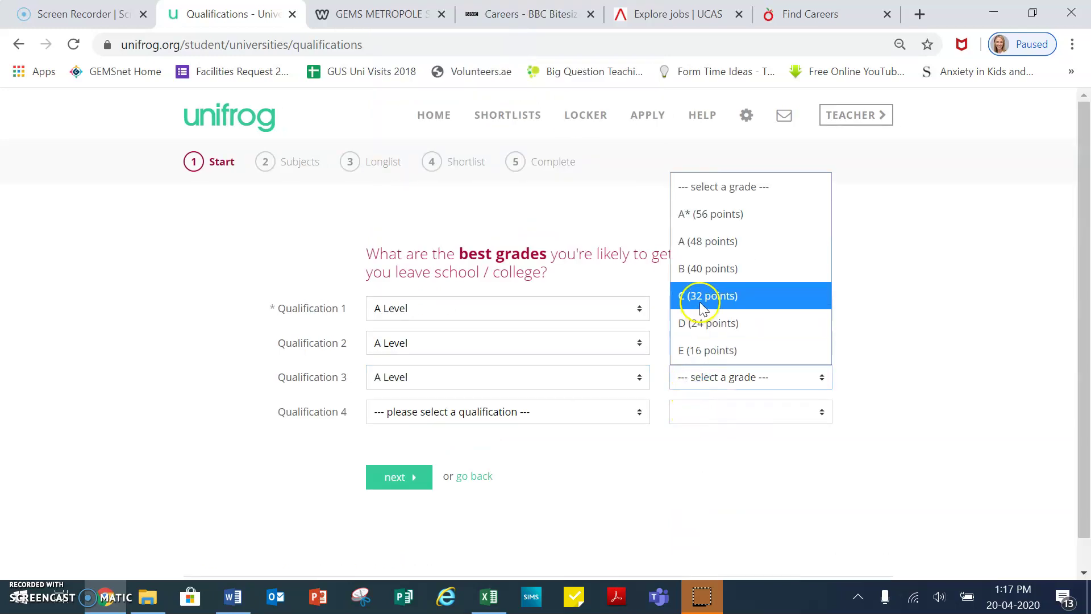
left_click(705, 269)
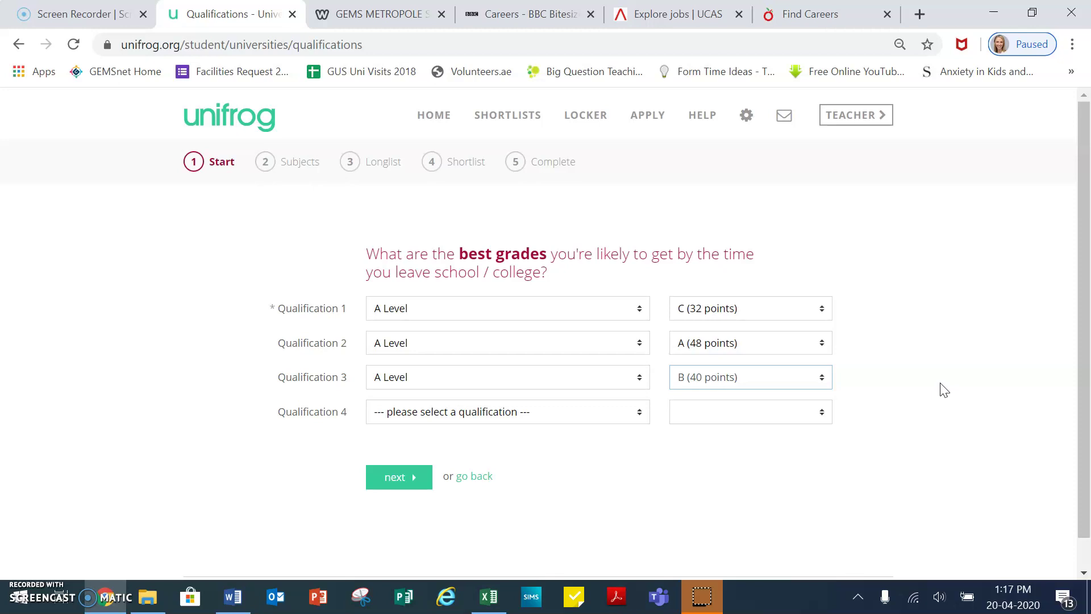
left_click(943, 390)
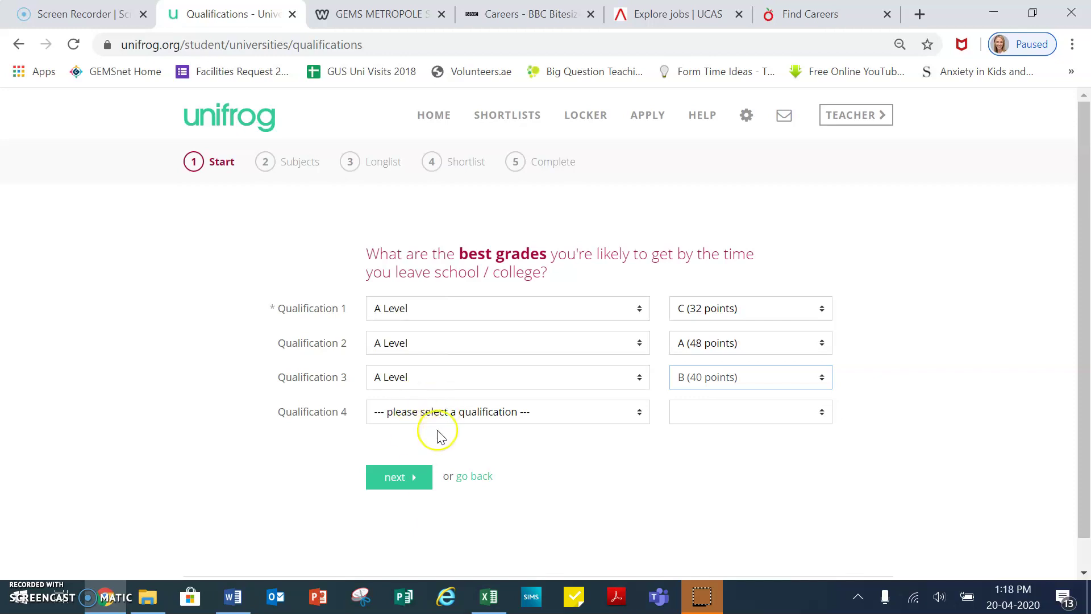
left_click(394, 478)
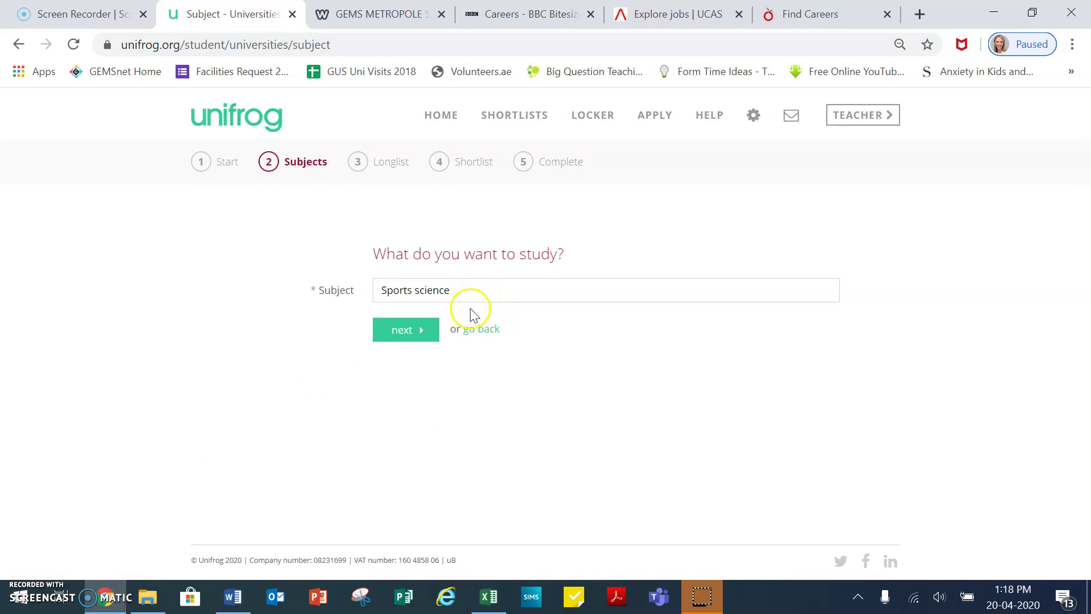
Submit Sports science as the subject and add Sports and Exercise Science and Sports Science and Physiology from the suggestions
left_click(403, 335)
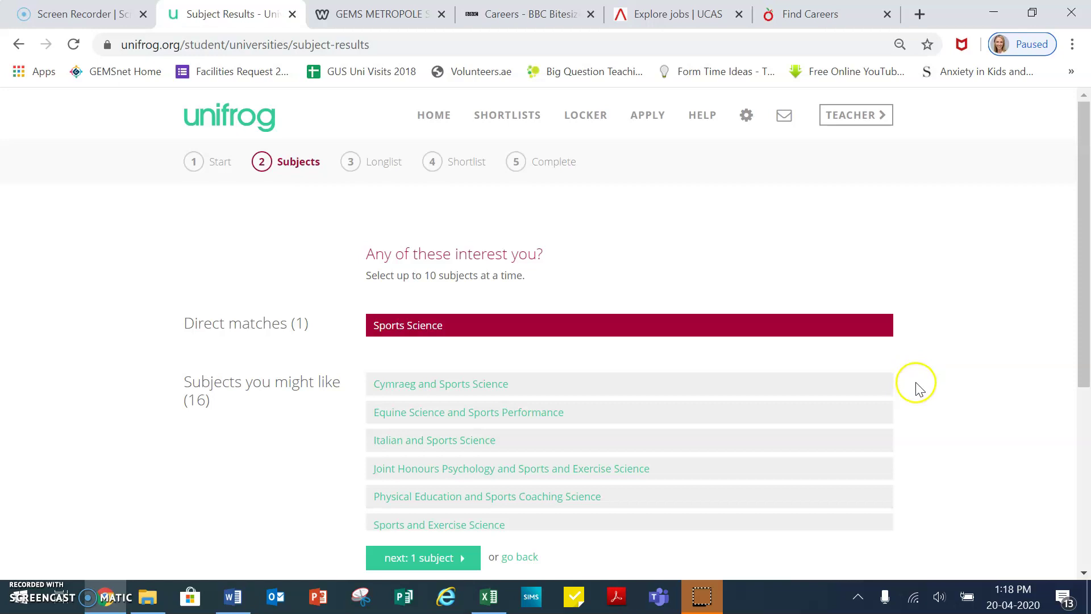
scroll(924, 374, "down", 5)
left_click_drag(1085, 405, 1059, 302)
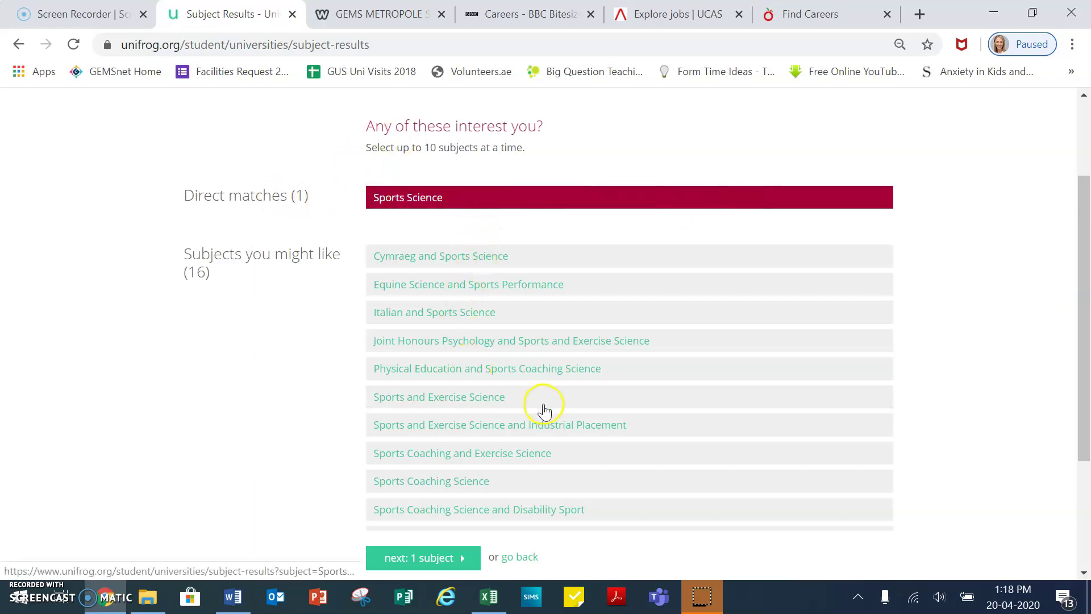
left_click(471, 403)
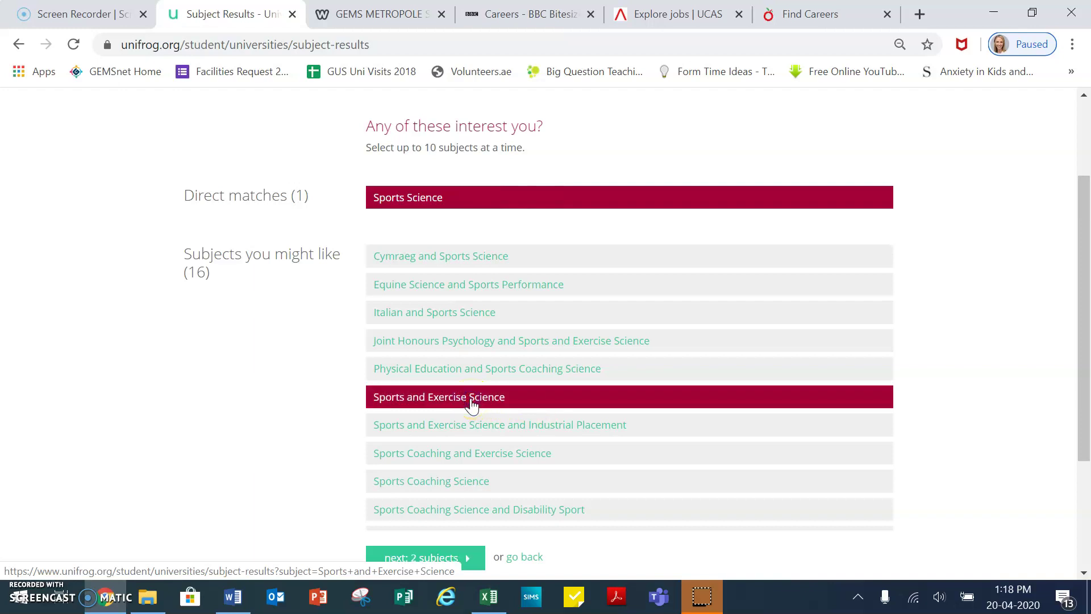
left_click_drag(1079, 312, 1081, 390)
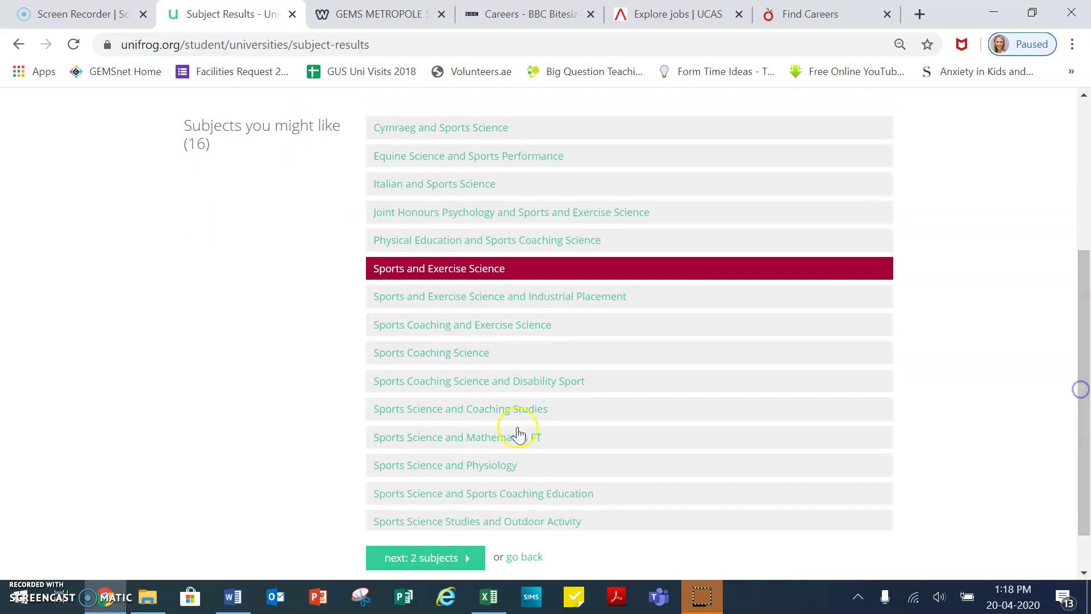
left_click(463, 474)
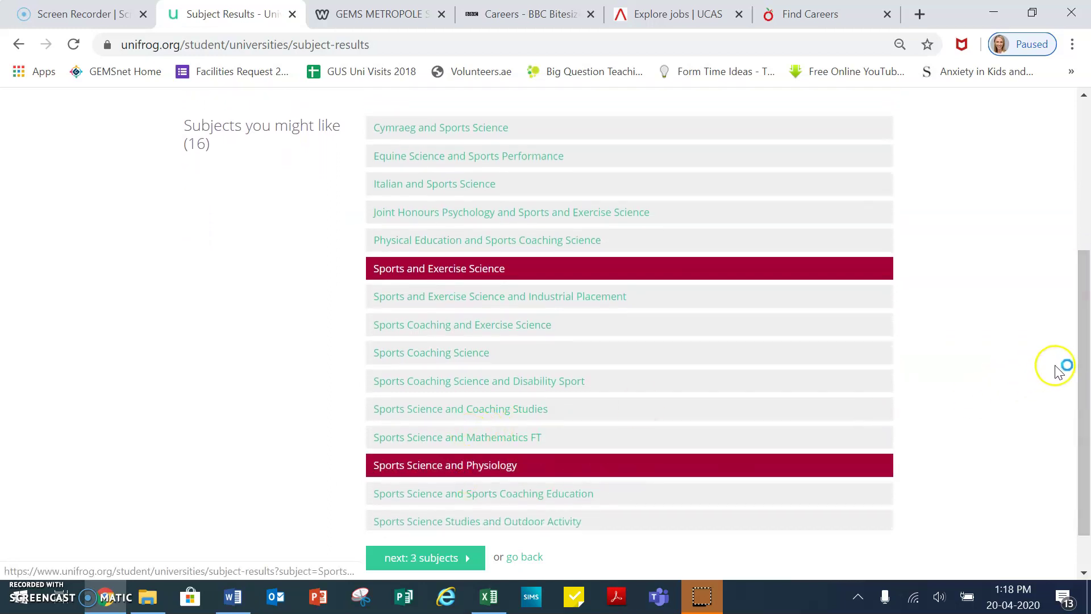
Review the suggested subjects and the selection limit, and continue to the course longlist
mouse_move(1084, 366)
left_mouse_down()
mouse_move(1085, 394)
mouse_move(1082, 382)
left_mouse_up()
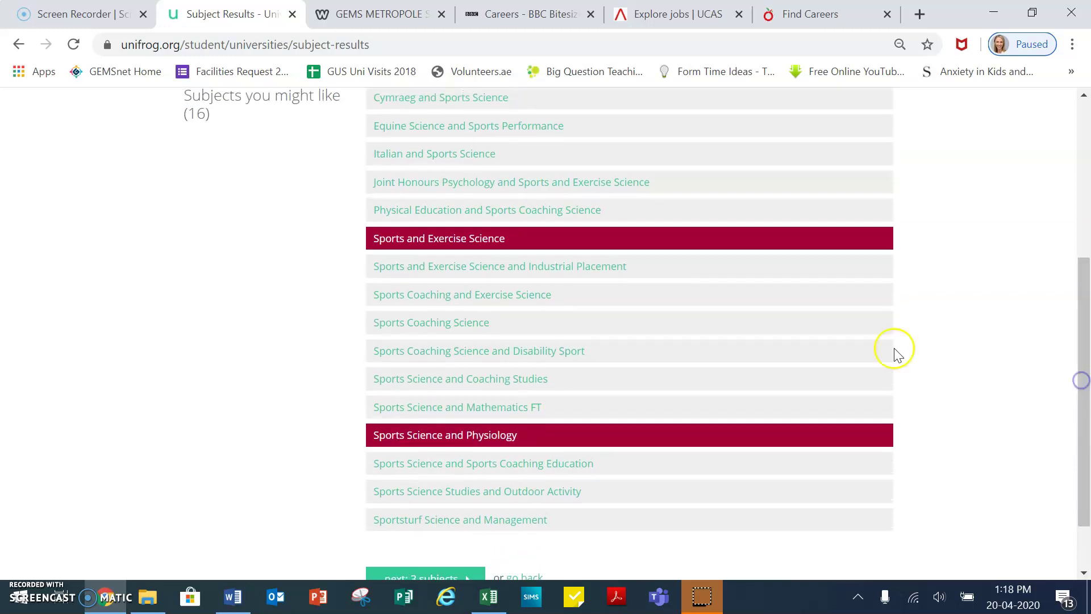
left_click(574, 325)
left_click_drag(1078, 317, 1066, 236)
left_click_drag(425, 124, 540, 130)
left_click(576, 132)
left_click(428, 558)
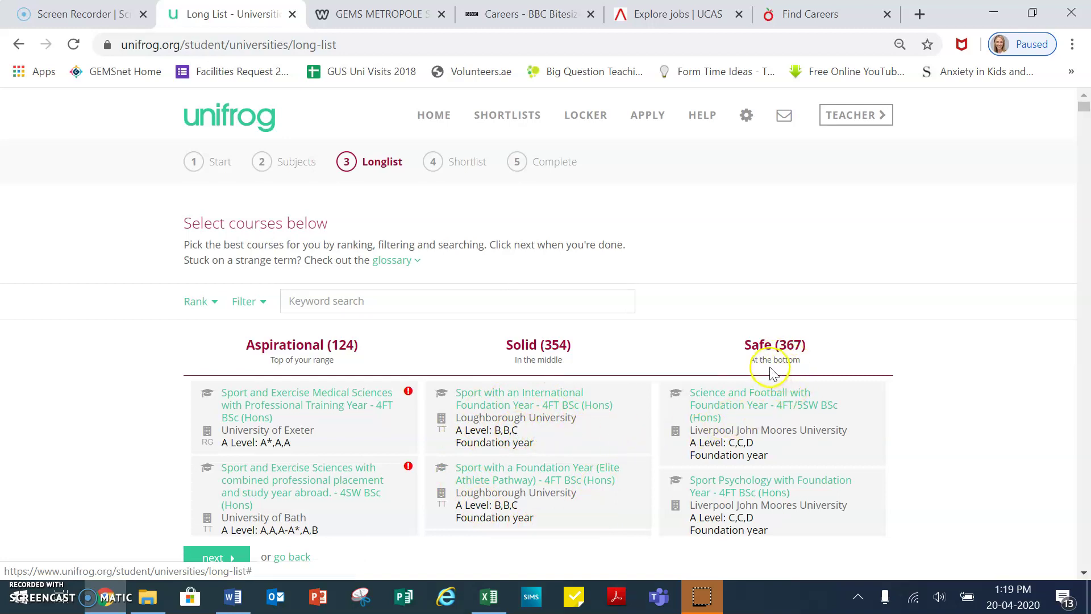
Review the ranking criteria and filter options available for the course longlist
left_click(792, 439)
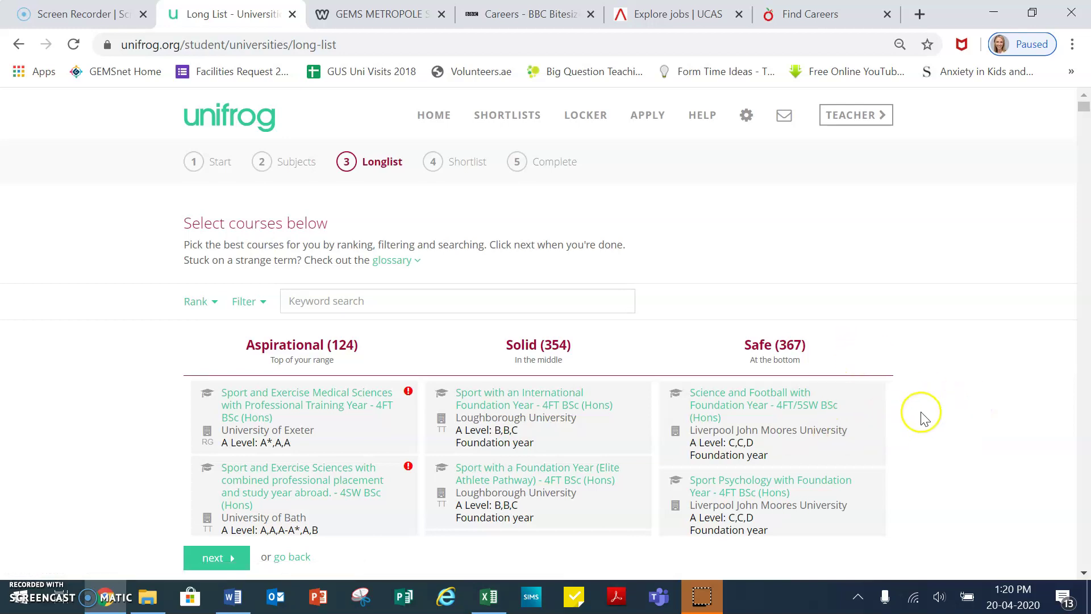
left_click(209, 310)
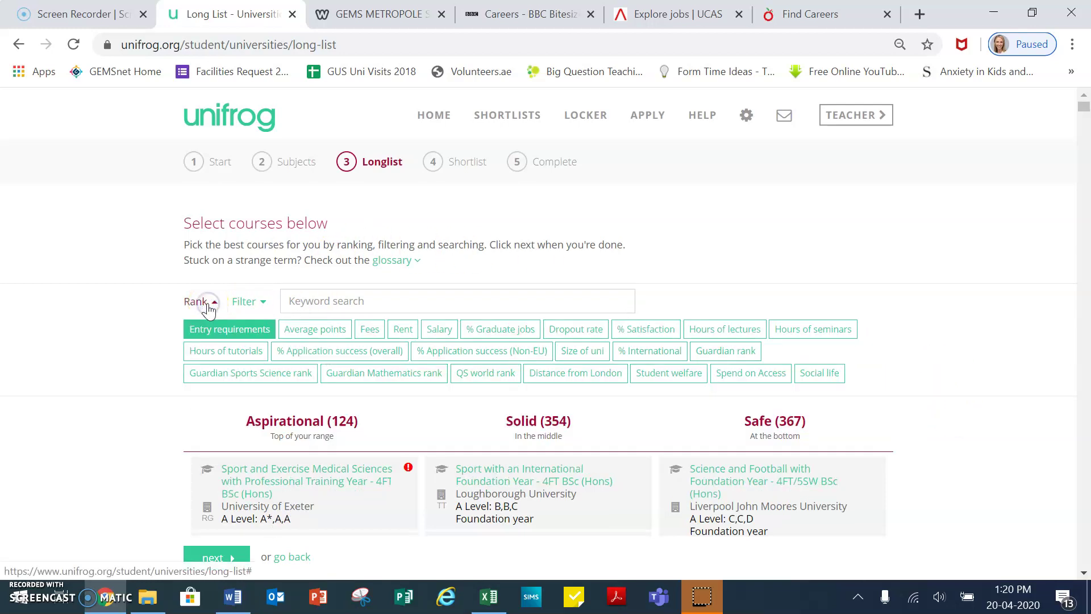
left_click(209, 310)
left_click(245, 305)
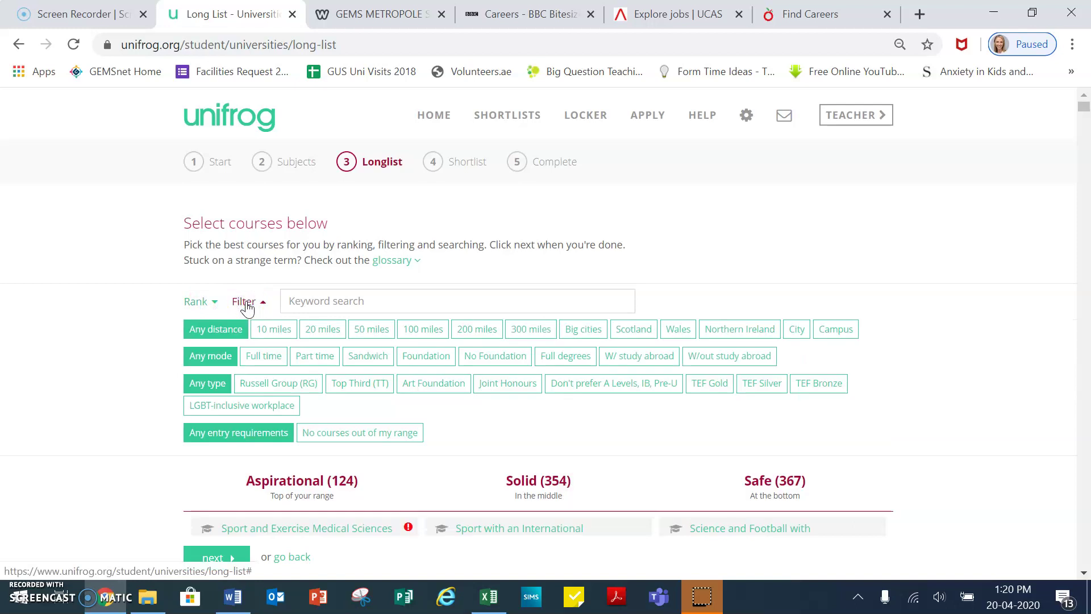
left_click(245, 305)
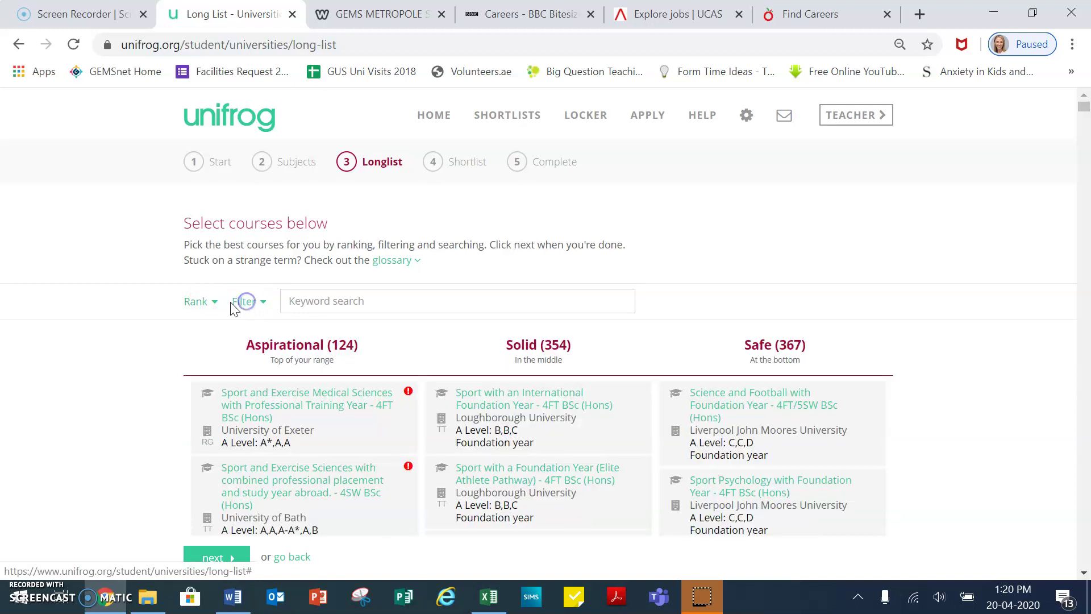
Rank the longlisted courses by distance from London
left_click(202, 312)
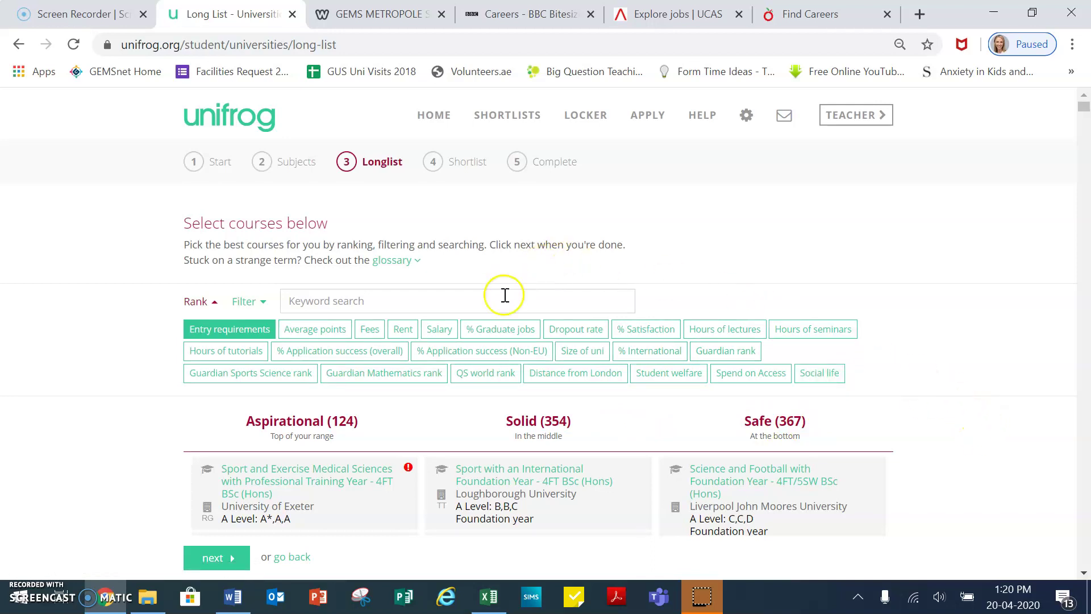
left_click(500, 331)
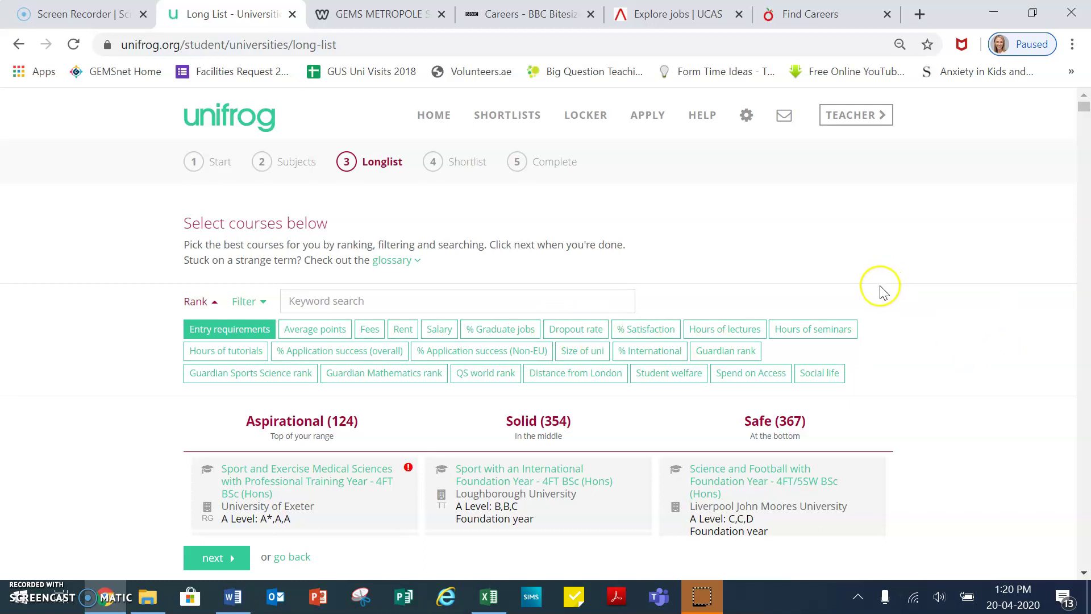
left_click(606, 386)
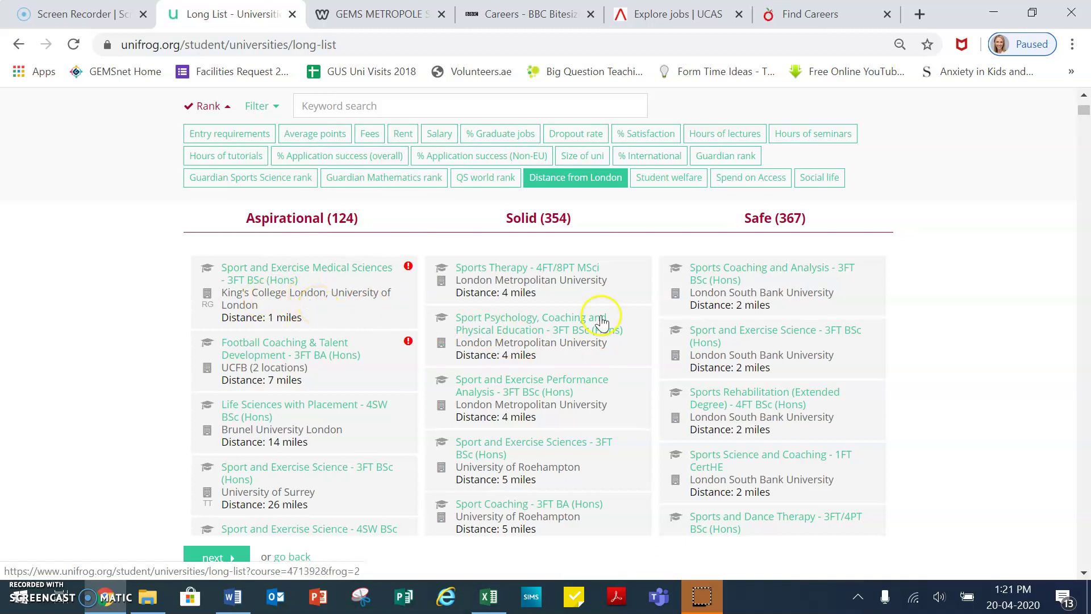
left_click(599, 183)
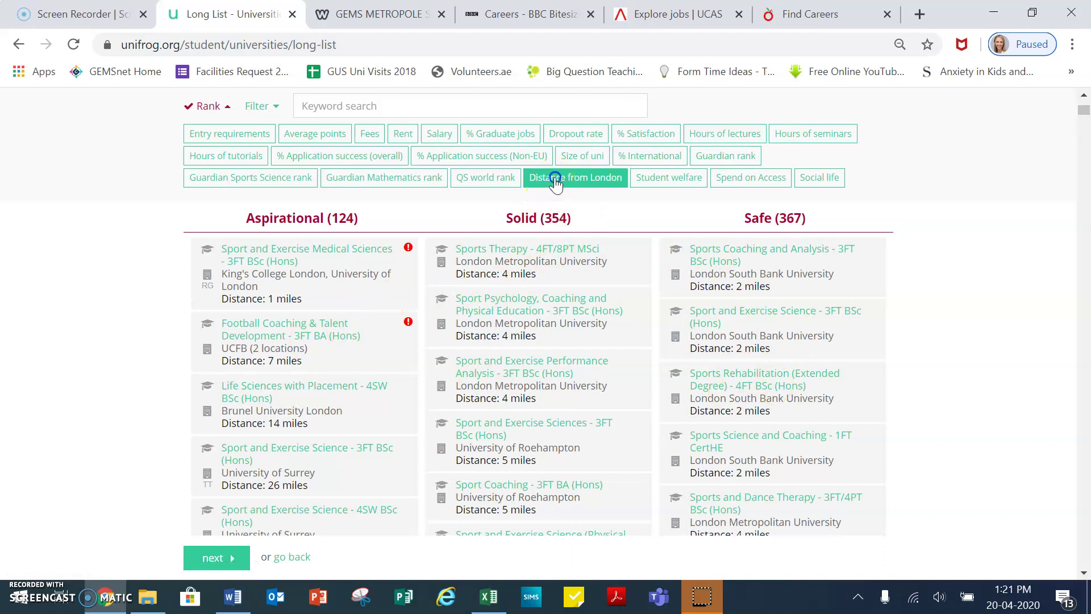
Examine the longlist filters for distance, study mode, university type and entry requirements
left_click(270, 108)
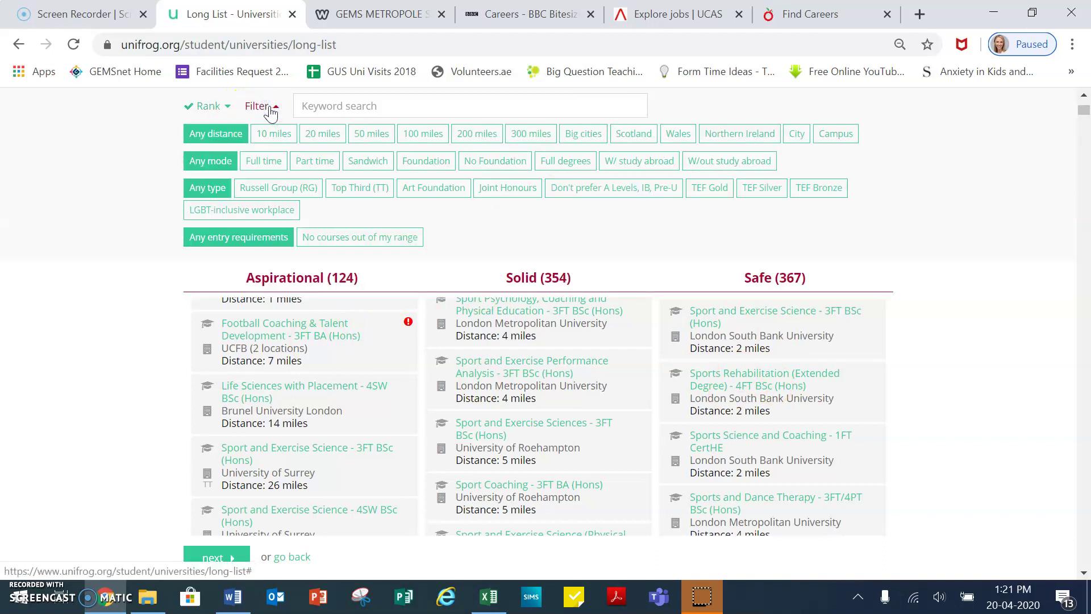
left_click(389, 146)
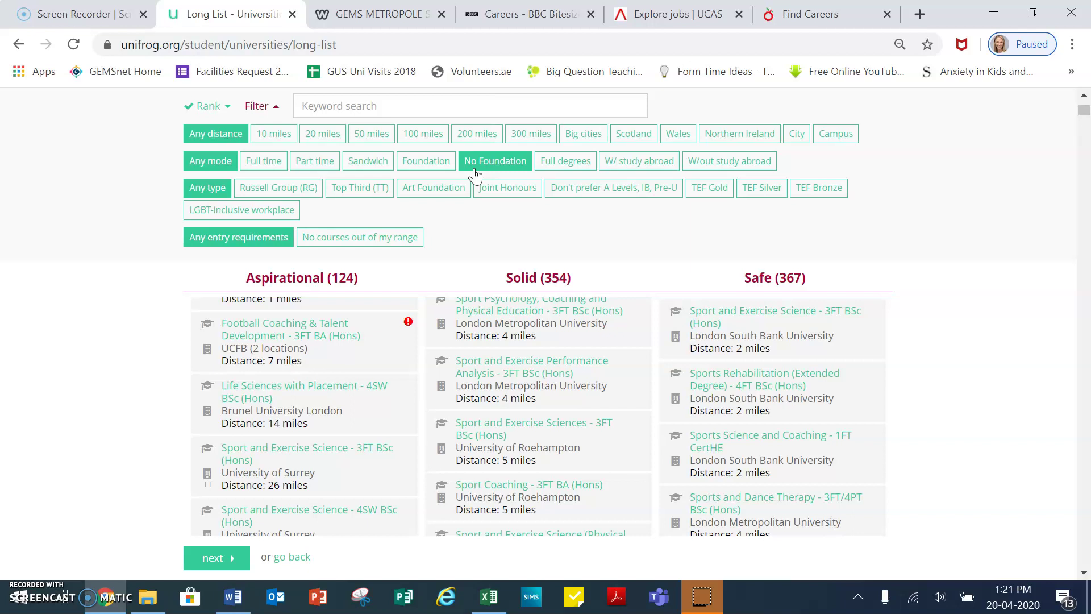
left_click(221, 195)
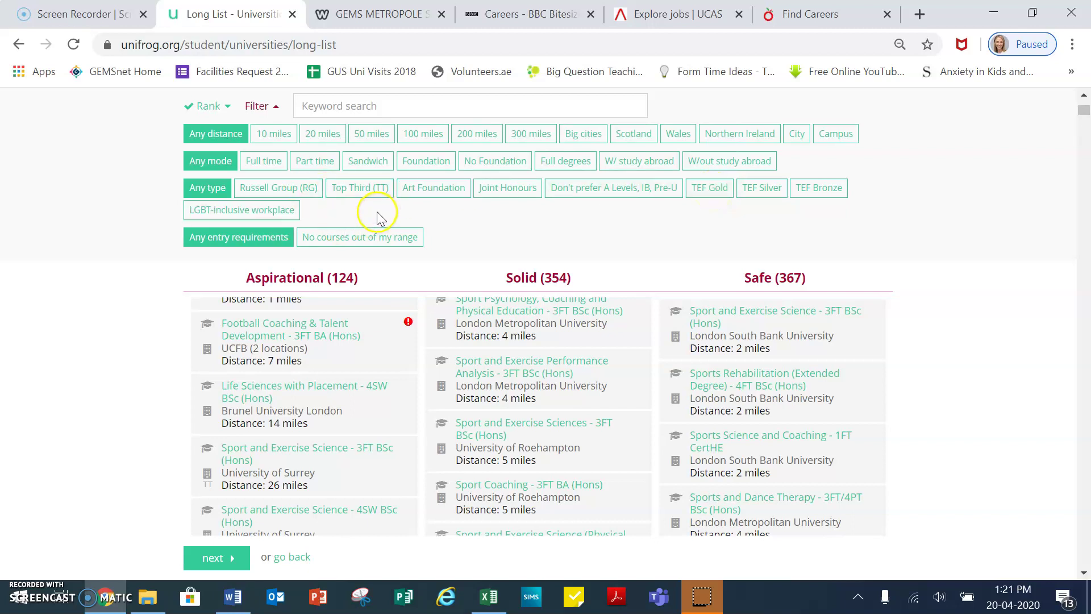
Select the aspirational course Sport and Exercise Medical Sciences at King's College London
left_click(207, 107)
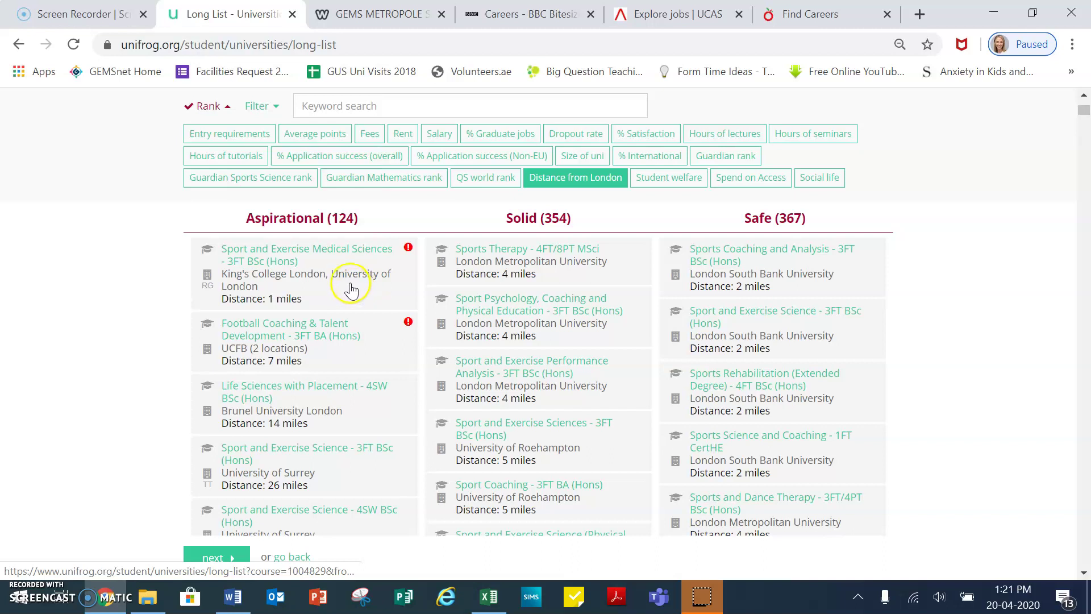
scroll(352, 283, "up", 3)
scroll(353, 285, "down", 2)
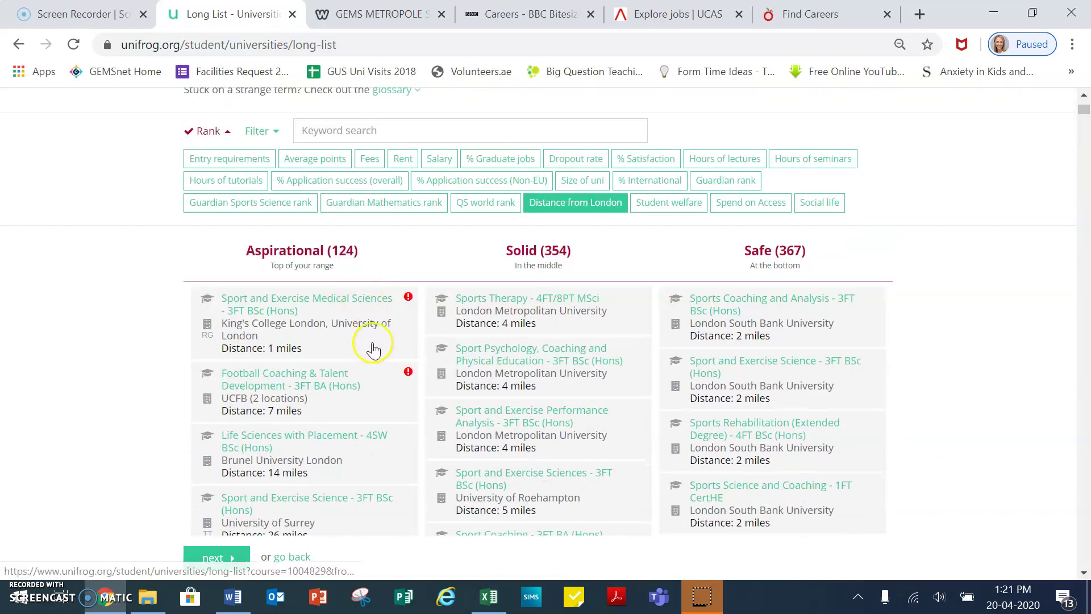
left_click(342, 357)
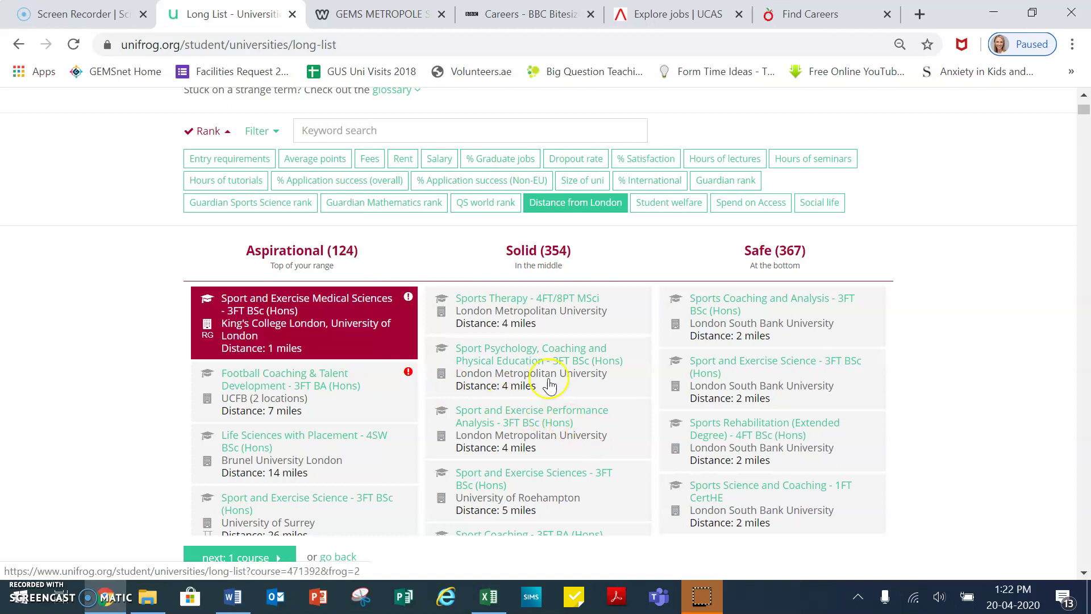
Select the solid courses Sport and Exercise Sciences at the University of Roehampton and the 3FT Nutrition (Exercise and Health) at Kingston University
left_click(228, 132)
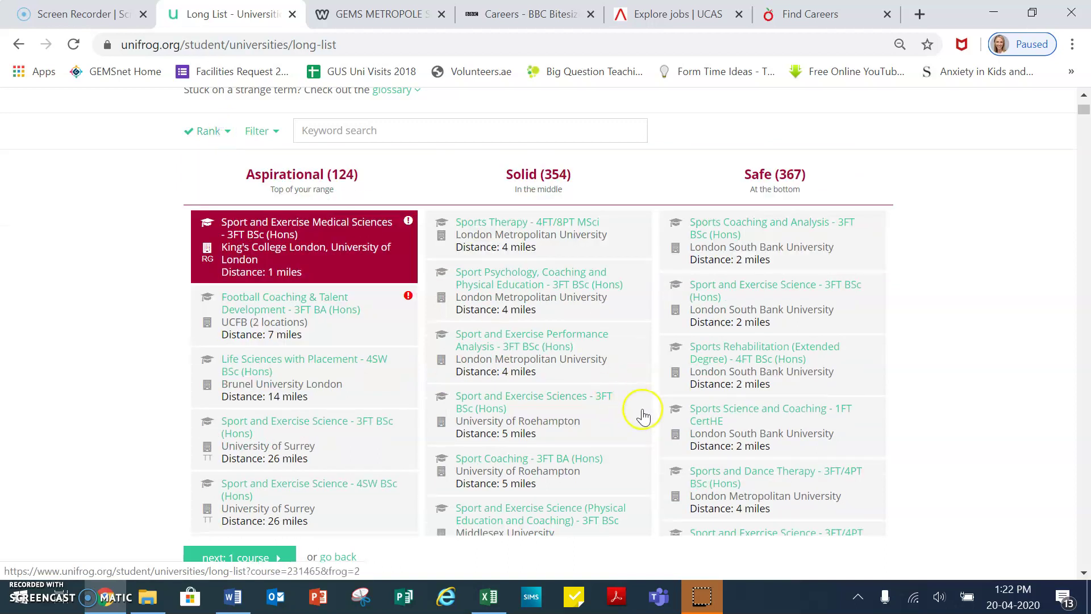
left_click(595, 426)
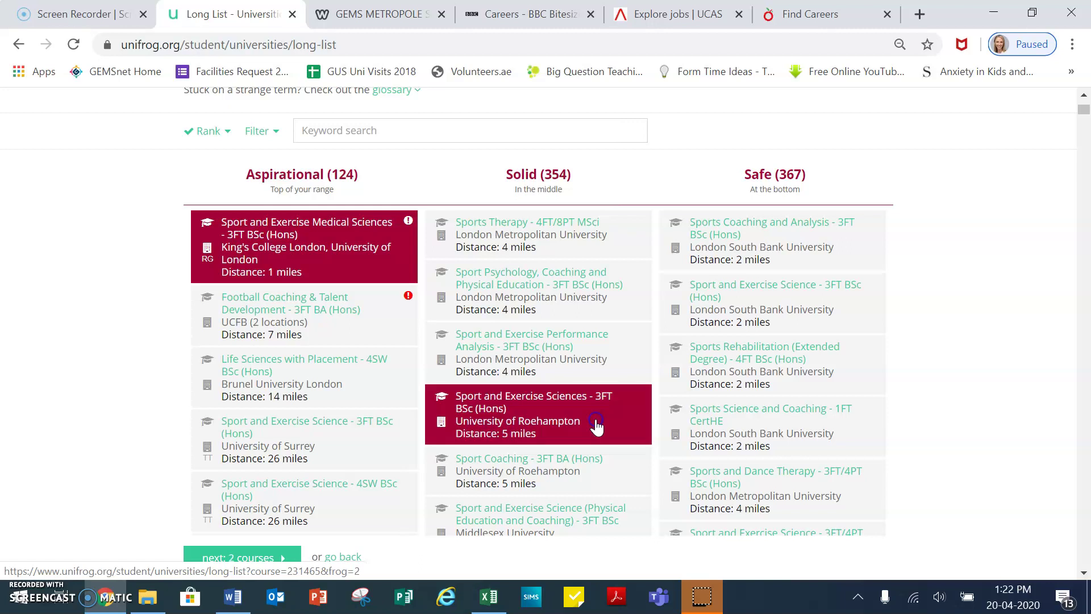
scroll(595, 426, "down", 6)
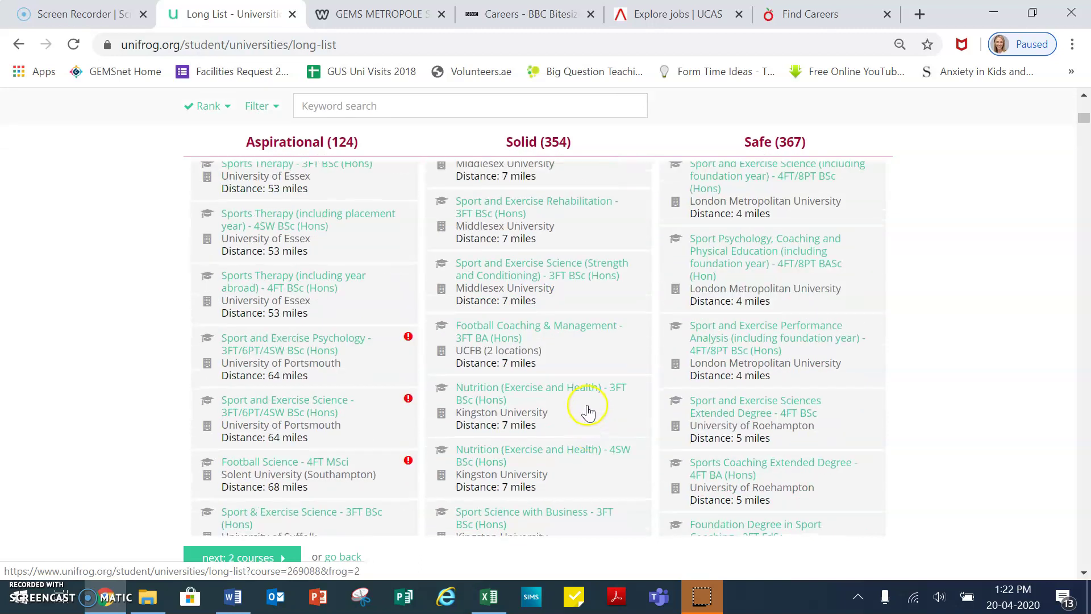
left_click(587, 409)
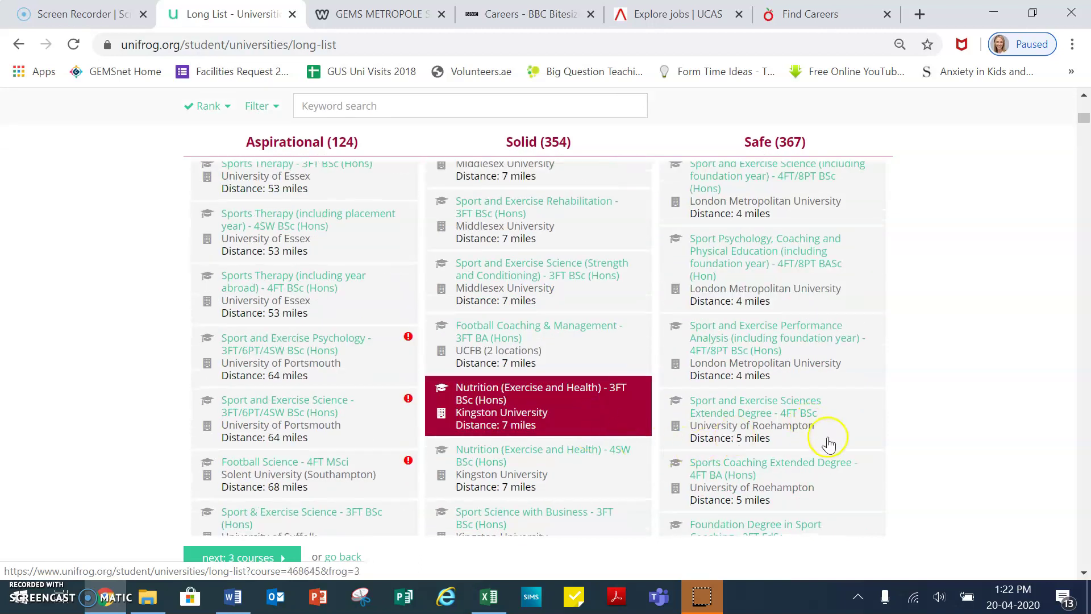
Select the safe courses Foundation Degree in Sport Coaching (Kingston) and Sport and Exercise Science with Foundation Year (Middlesex), and continue to the shortlist
scroll(832, 462, "down", 3)
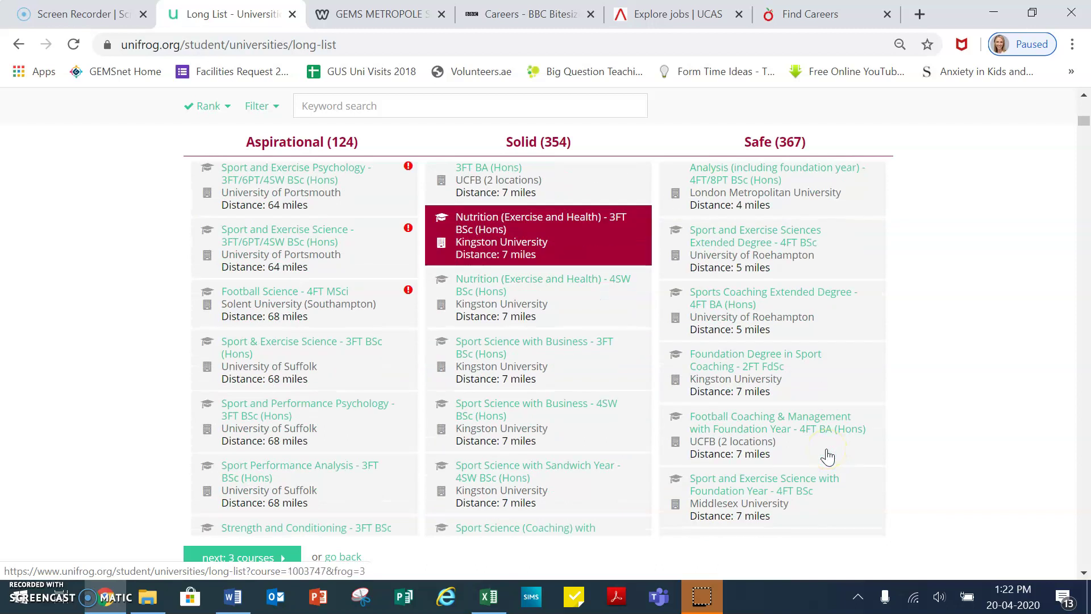
left_click(818, 384)
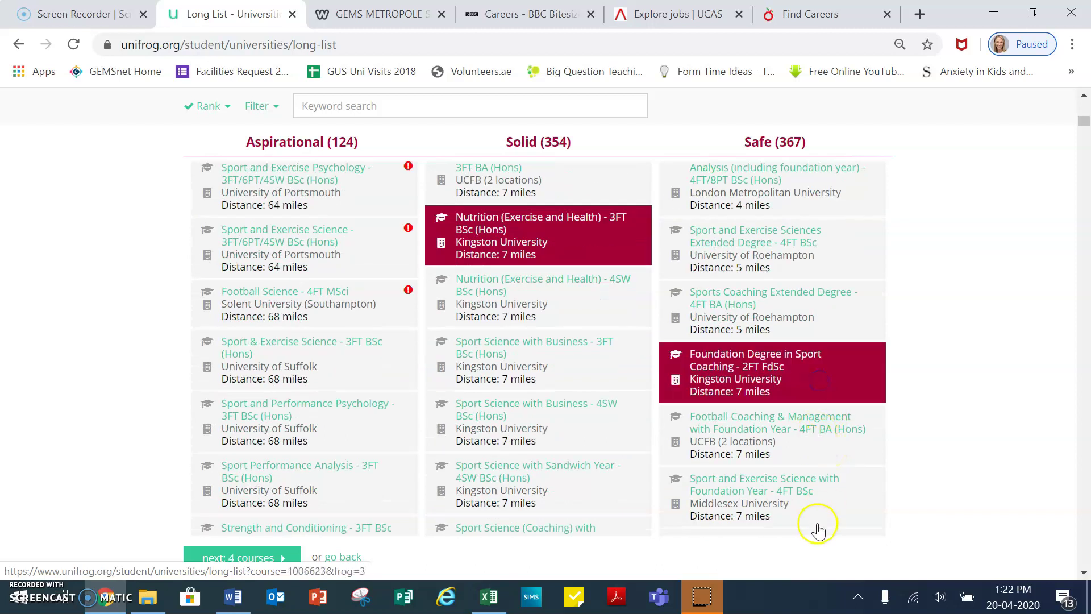
left_click(813, 515)
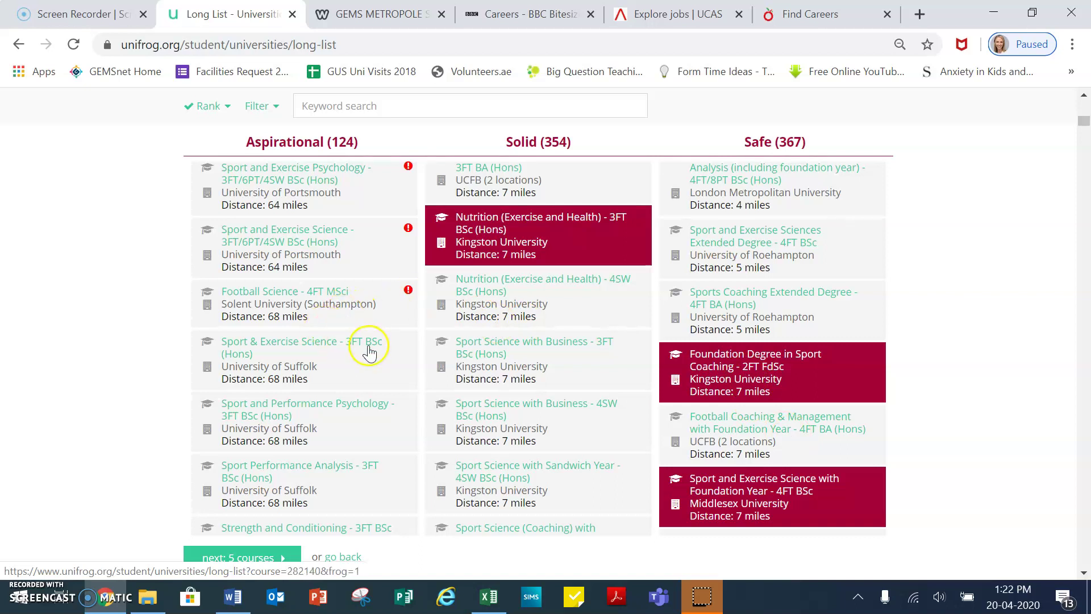
scroll(327, 318, "down", 6)
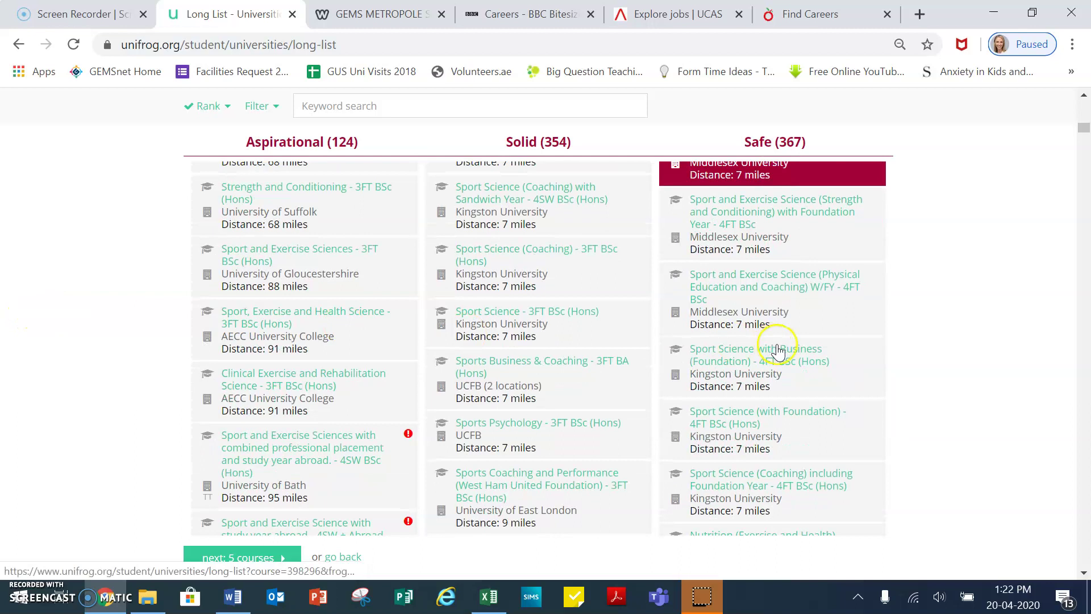
left_click(248, 555)
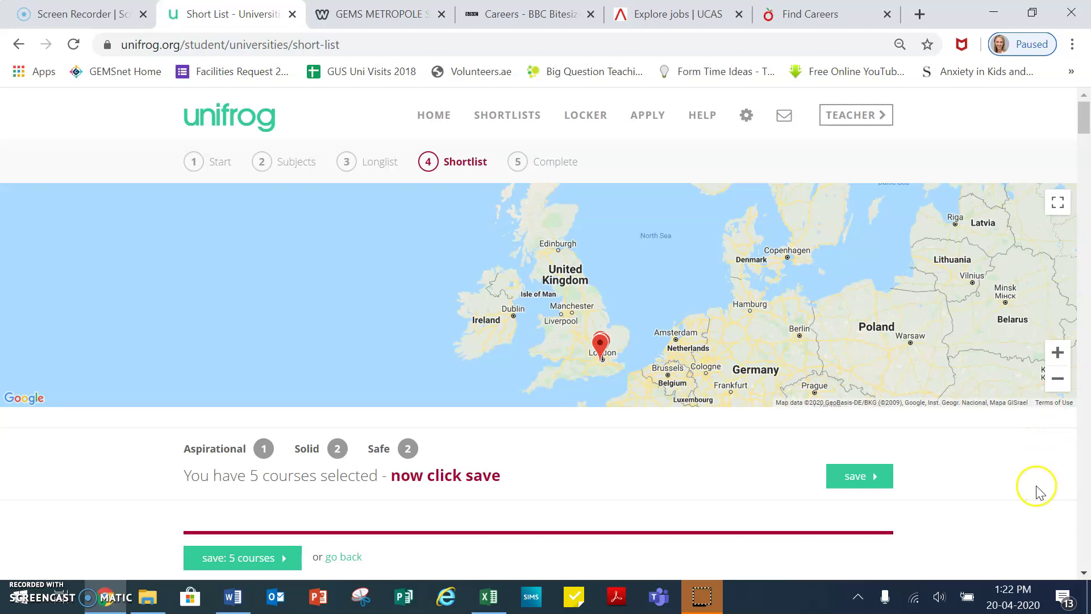
Examine the shortlist map and browse the campus photos of the King's College London course
mouse_move(597, 348)
scroll(1028, 491, "down", 3)
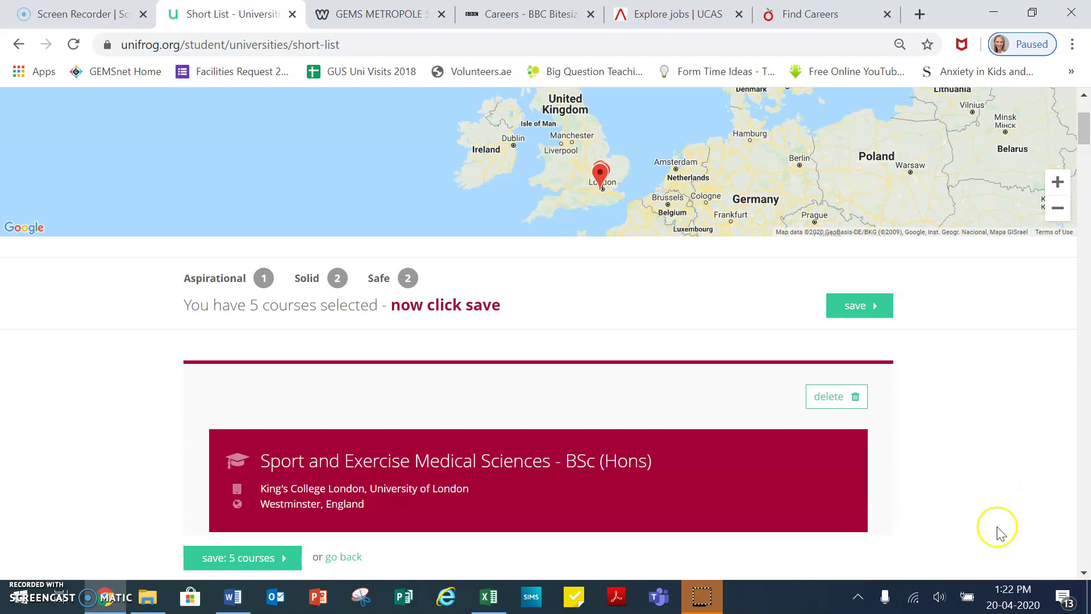
scroll(935, 458, "down", 2)
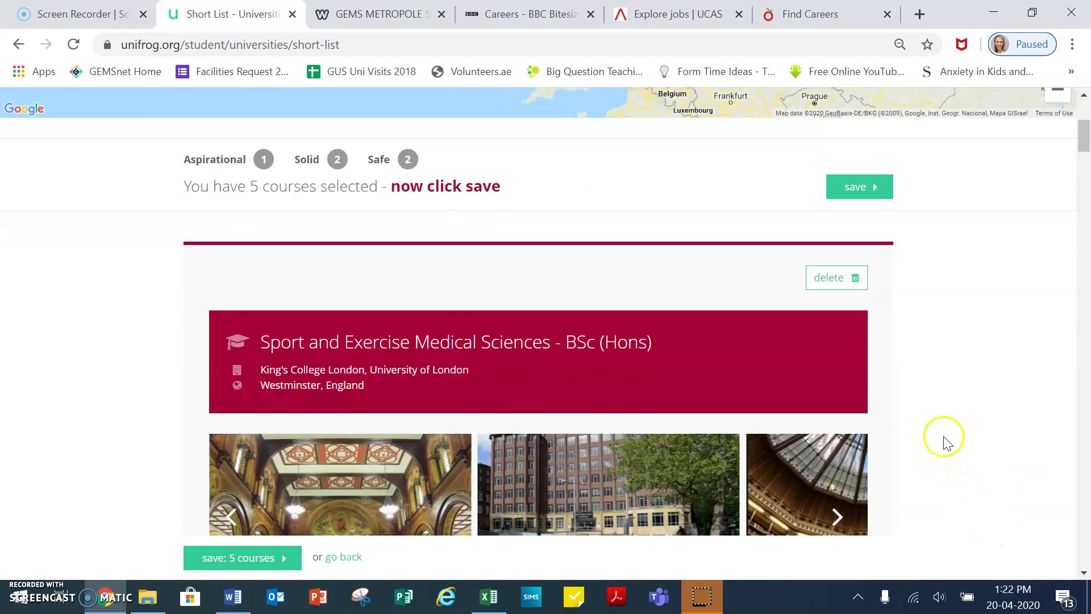
scroll(946, 440, "down", 2)
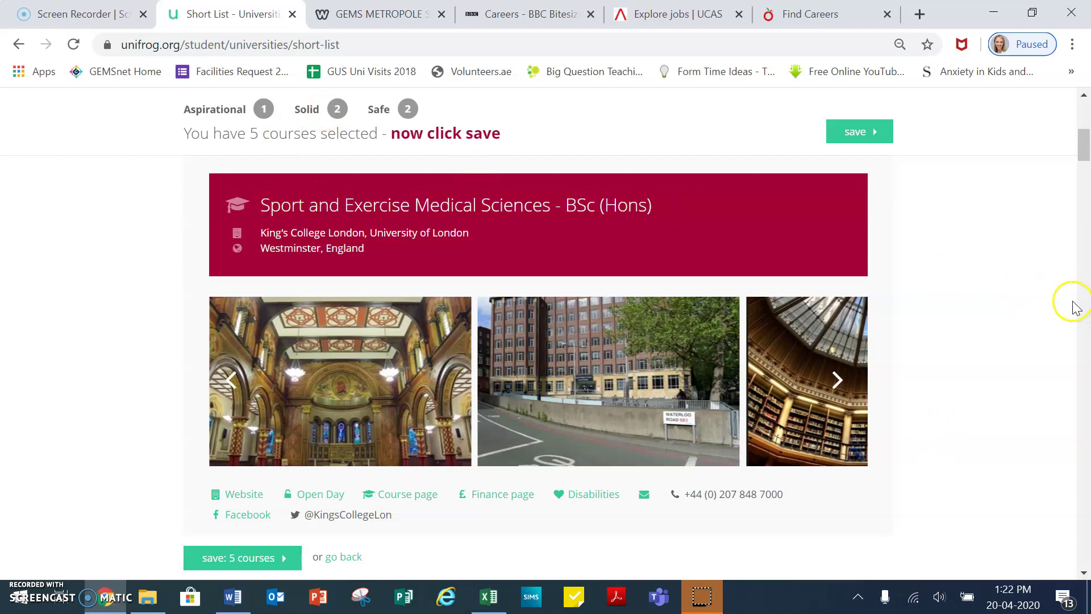
scroll(1074, 305, "down", 1)
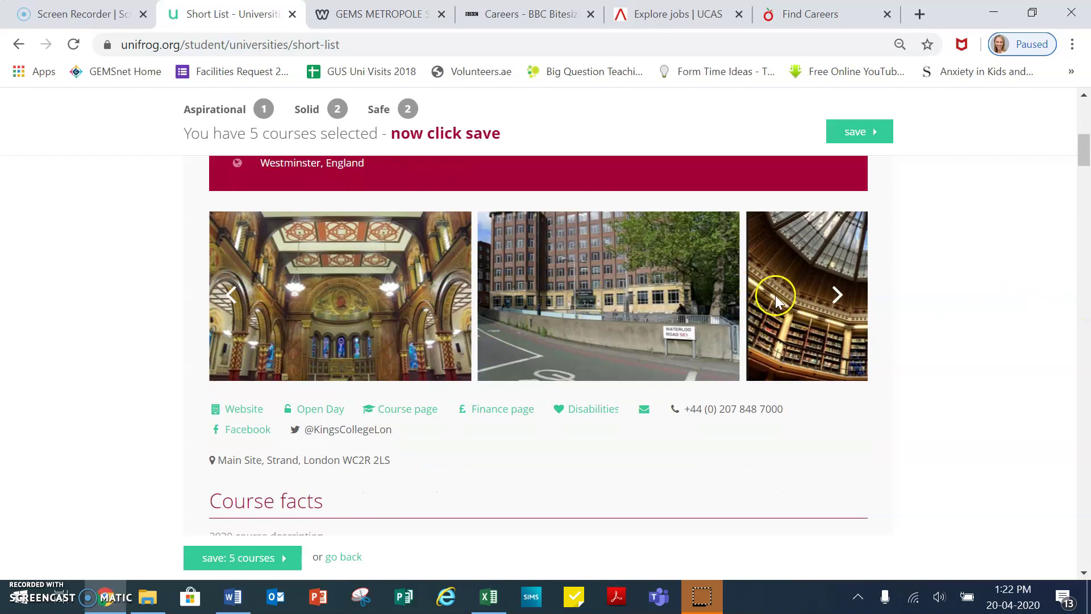
left_click(836, 296)
left_click(836, 296)
left_click(836, 296)
left_click(837, 296)
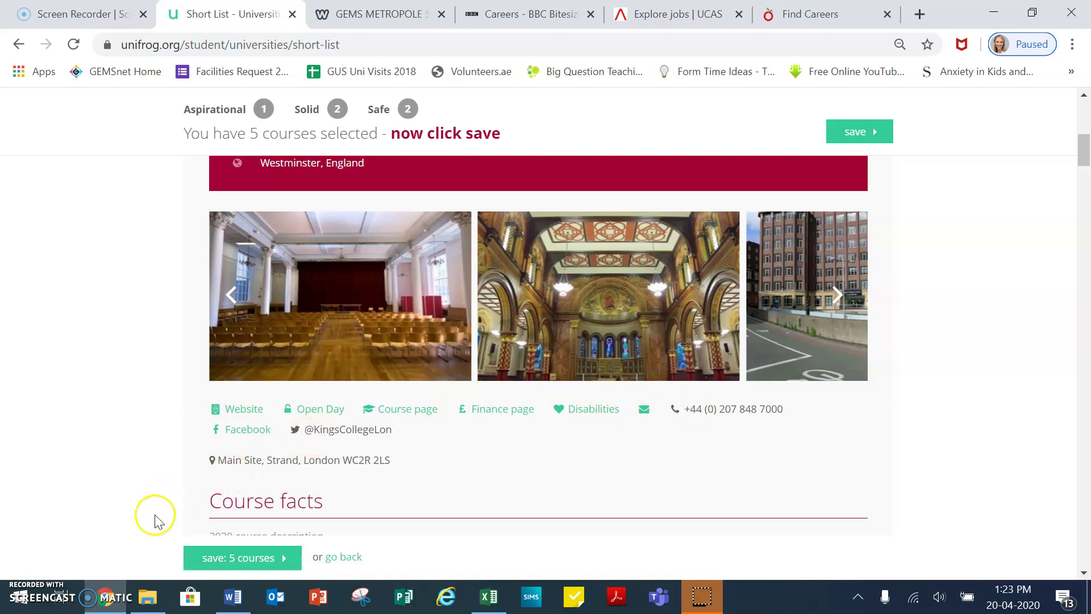
Read the King's College London course facts, entry requirements and university facts, and look at where the Roehampton course profile begins
scroll(134, 519, "down", 3)
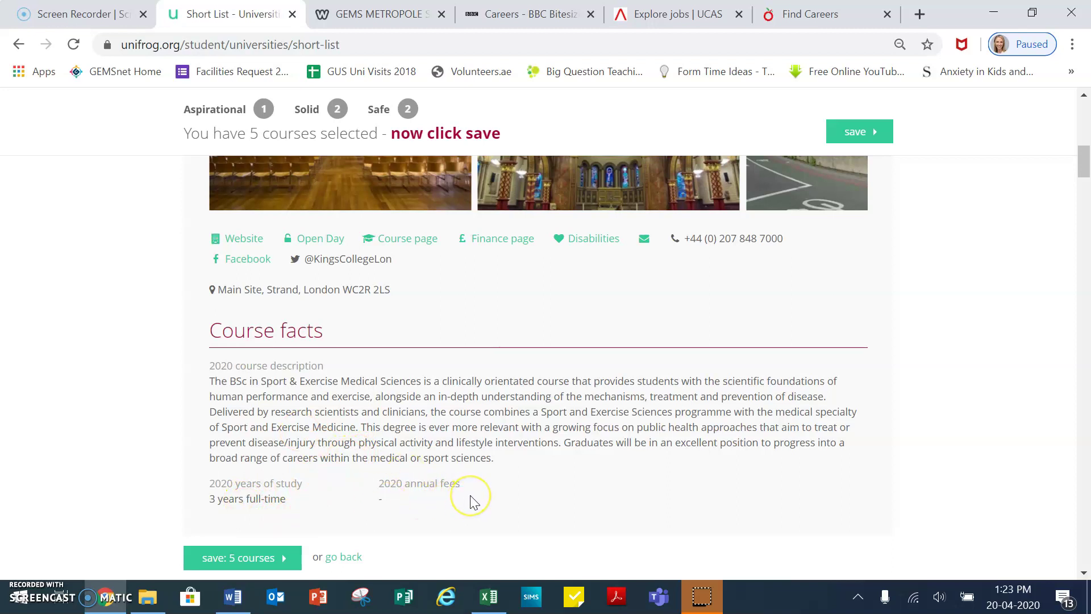
scroll(469, 500, "down", 3)
scroll(470, 495, "down", 1)
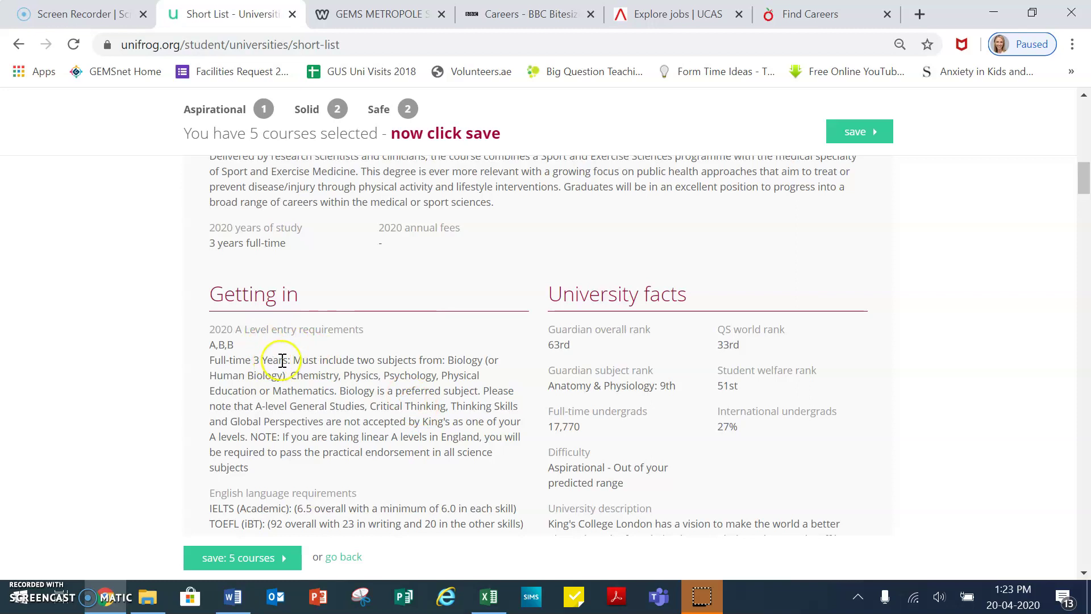
scroll(355, 402, "down", 3)
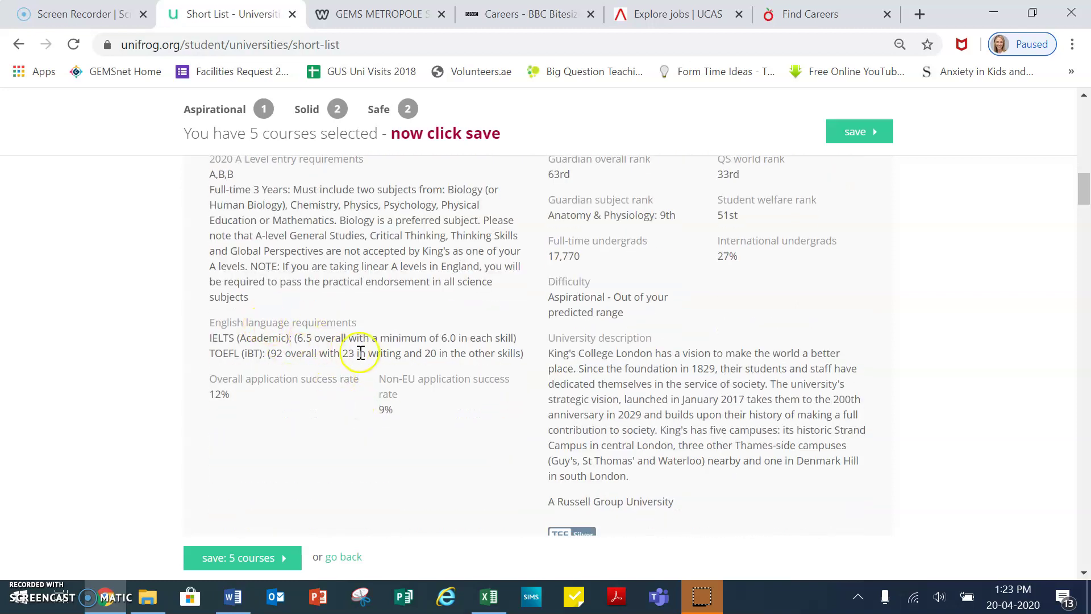
scroll(372, 354, "up", 1)
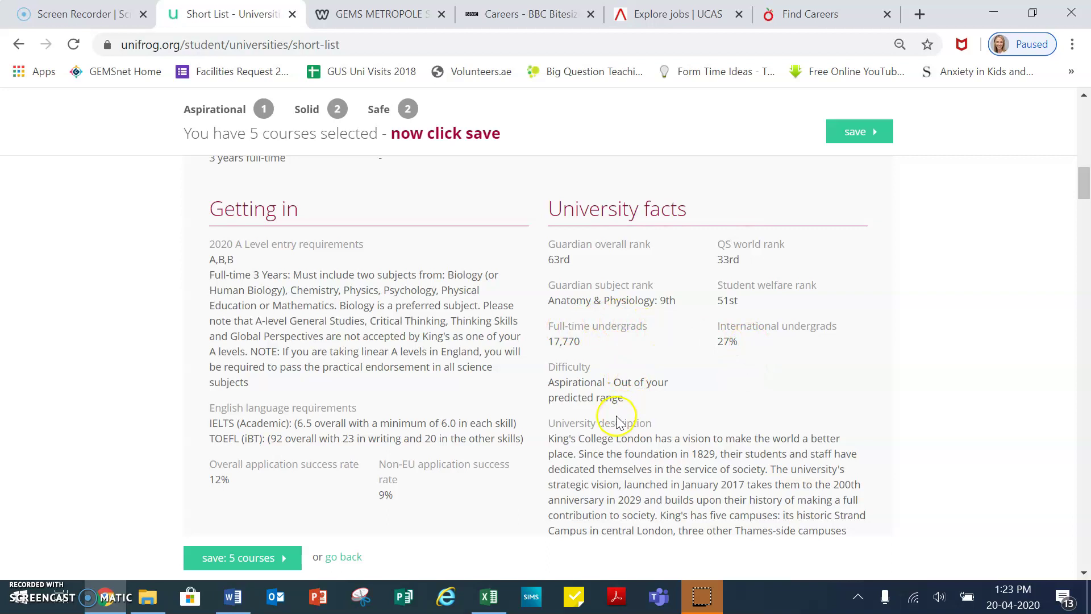
scroll(757, 382, "down", 6)
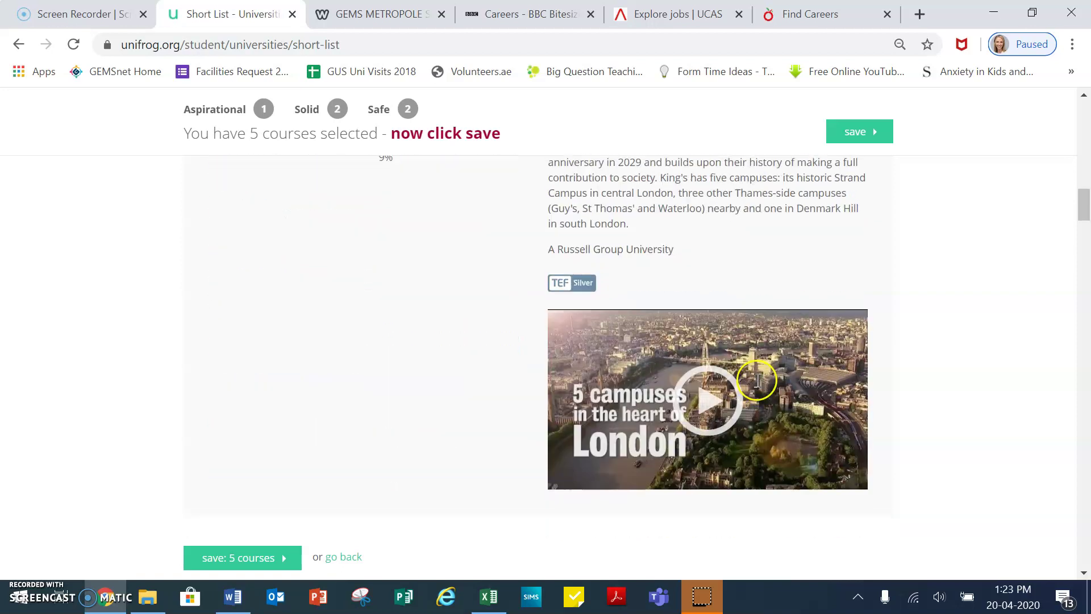
scroll(694, 389, "down", 5)
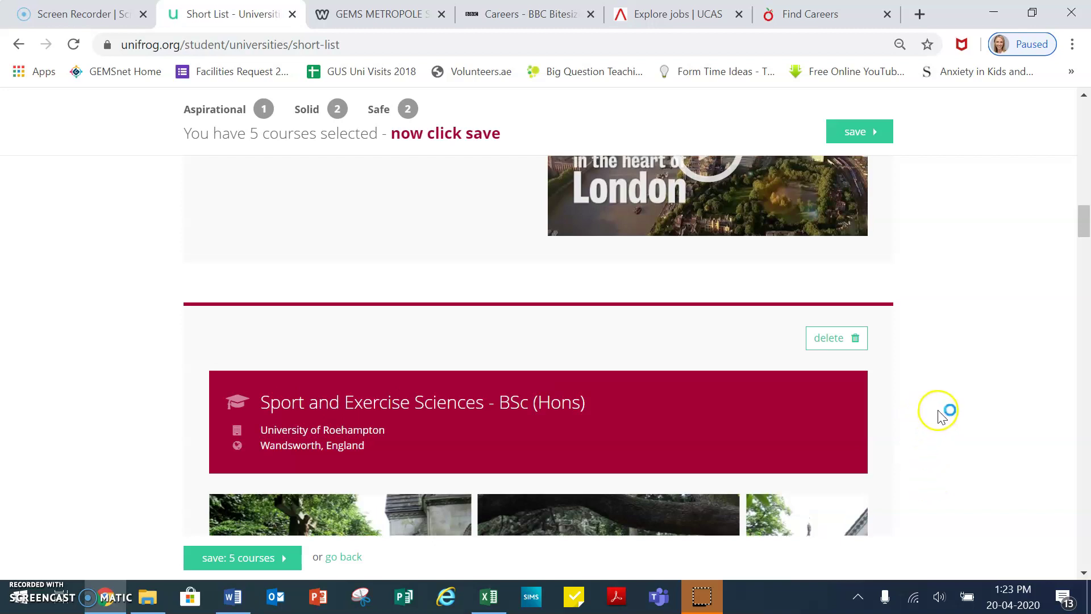
scroll(930, 416, "up", 10)
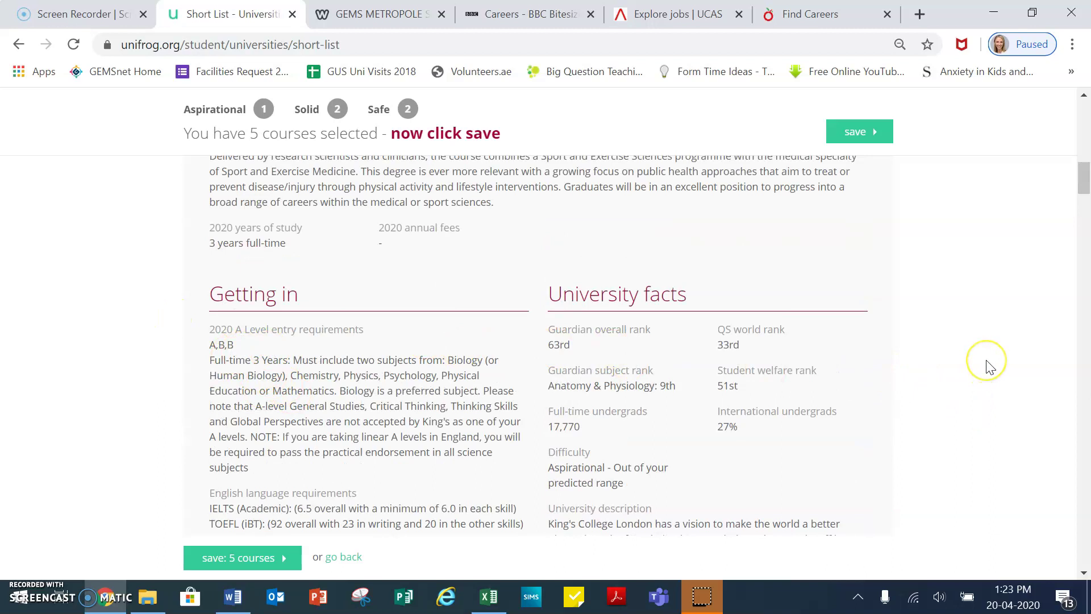
Delete the King's College London course Sport and Exercise Medical Sciences from the shortlist
scroll(989, 366, "up", 8)
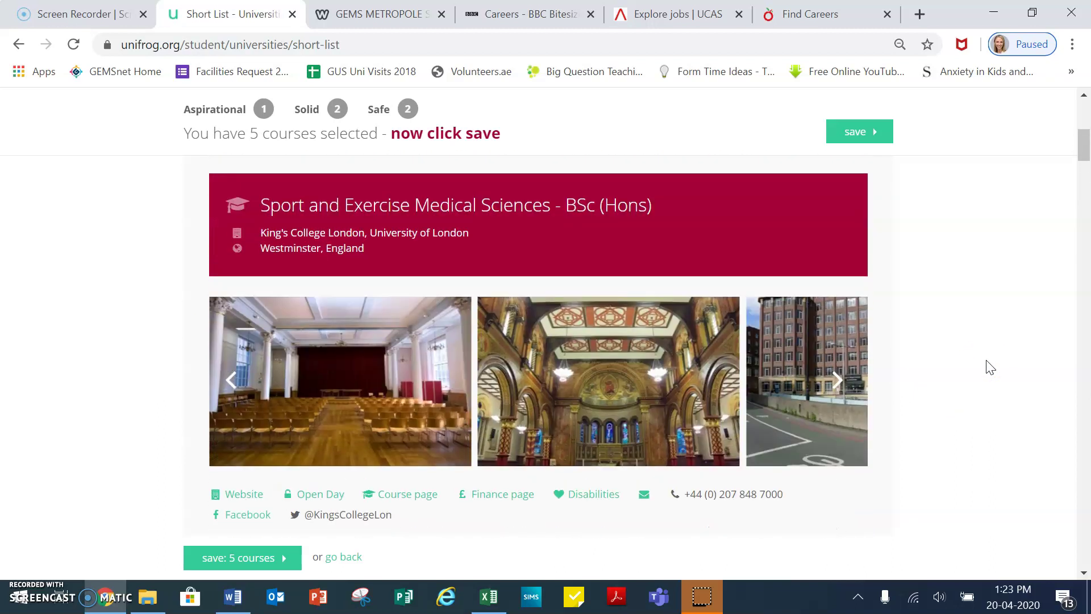
scroll(990, 367, "up", 3)
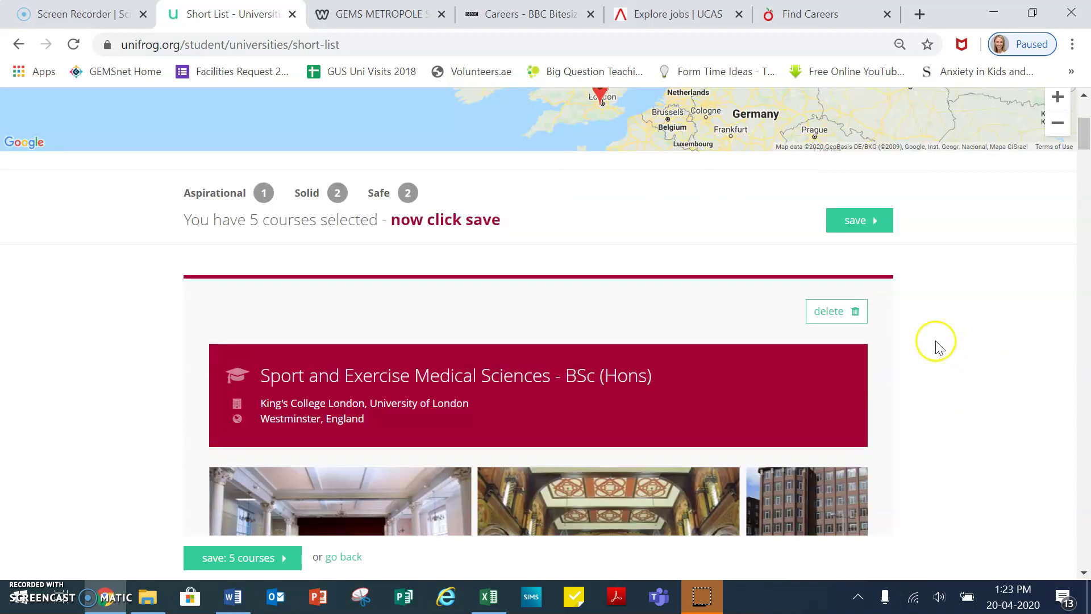
left_click(841, 314)
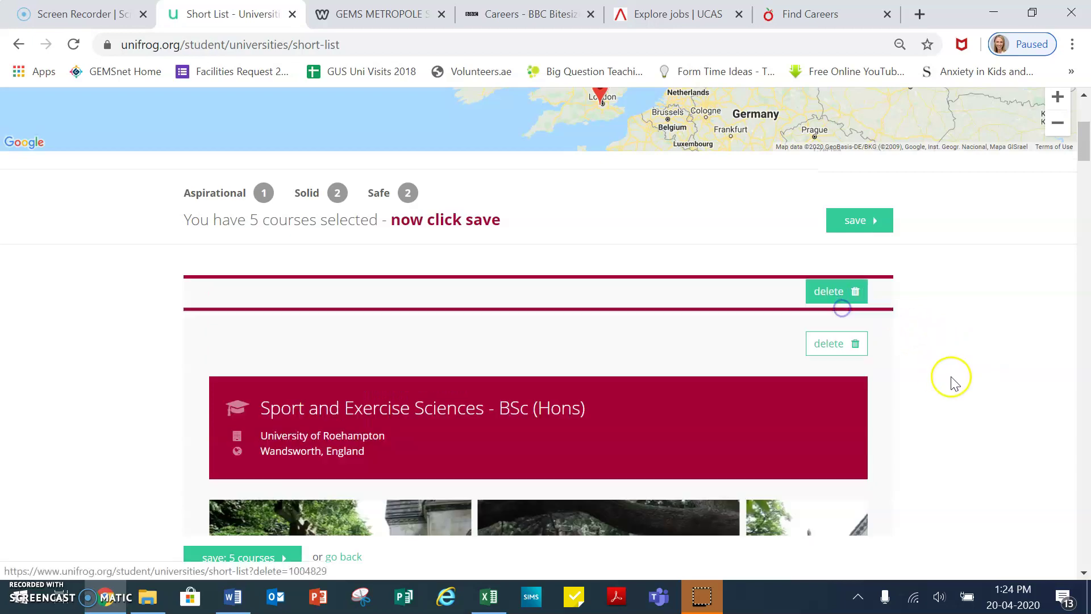
Look through the remaining Roehampton, Kingston and Middlesex course profiles and save the shortlist of 4 courses
scroll(954, 383, "down", 15)
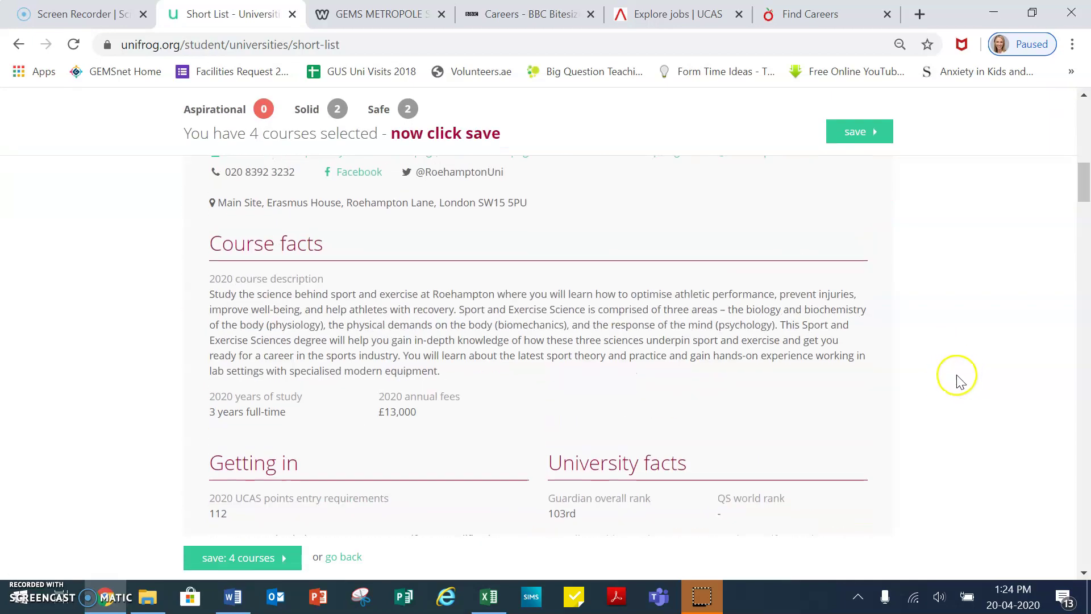
scroll(959, 373, "down", 20)
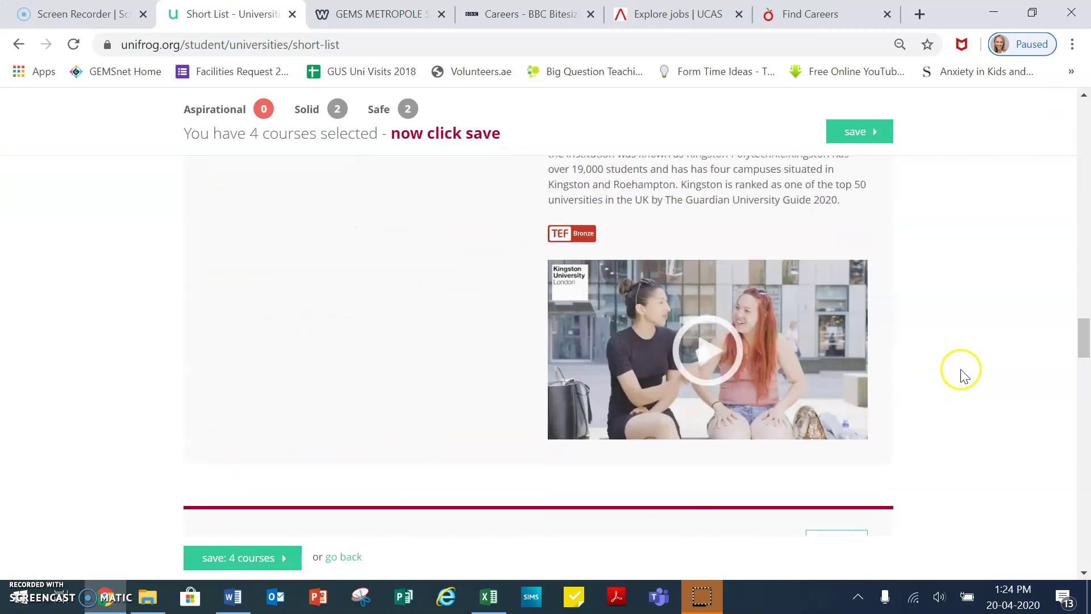
scroll(959, 349, "down", 20)
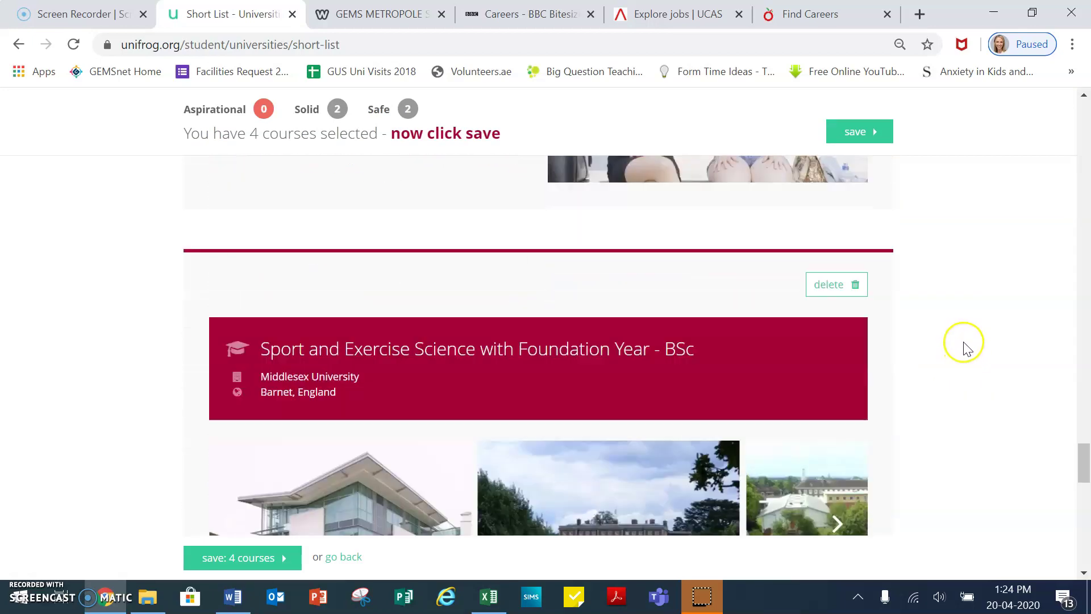
scroll(959, 348, "down", 8)
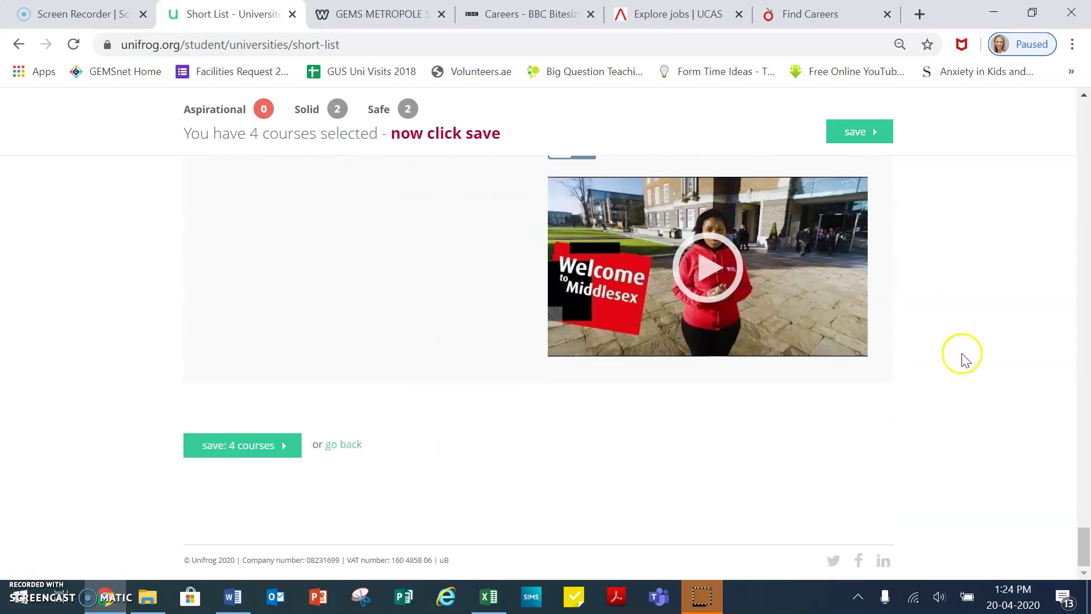
left_click(225, 454)
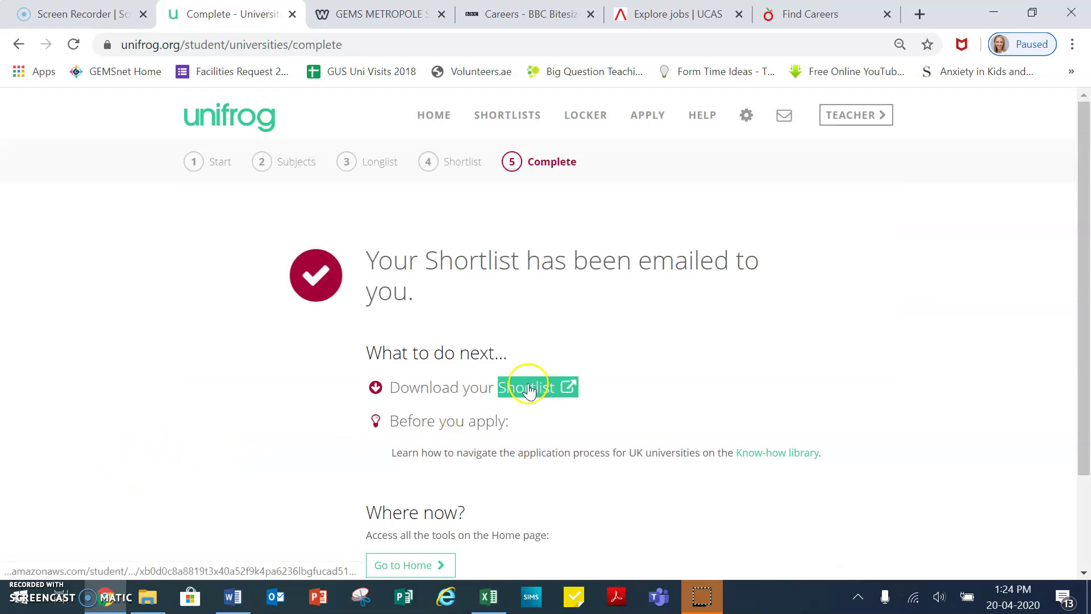
Review the next-step options on the completion page and return to the student home page's Exploring pathways tools
scroll(489, 461, "down", 1)
scroll(487, 462, "down", 2)
scroll(487, 458, "up", 3)
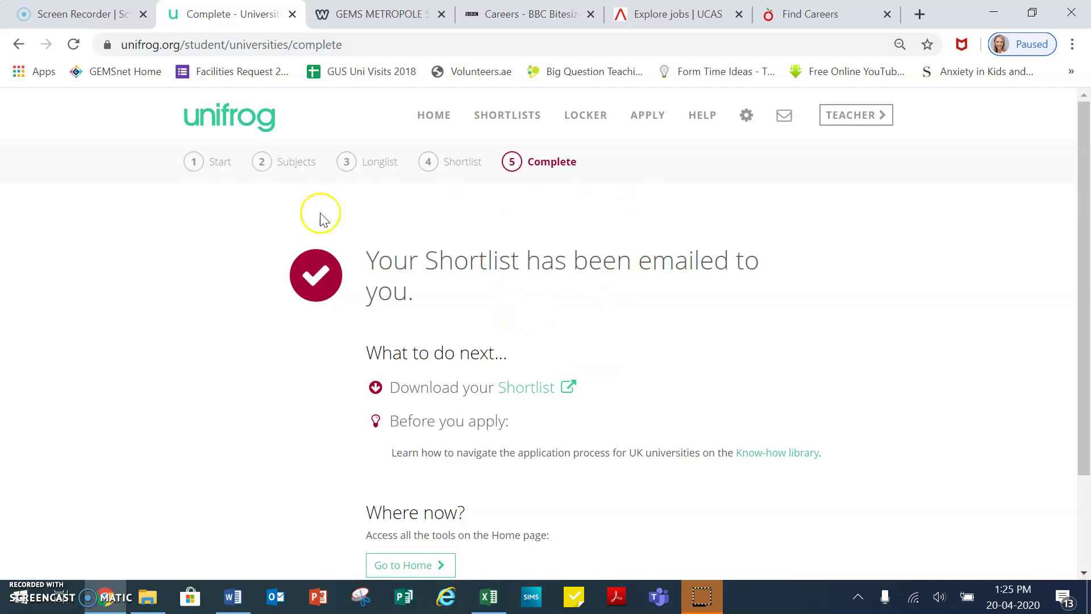
left_click(440, 117)
scroll(750, 343, "down", 15)
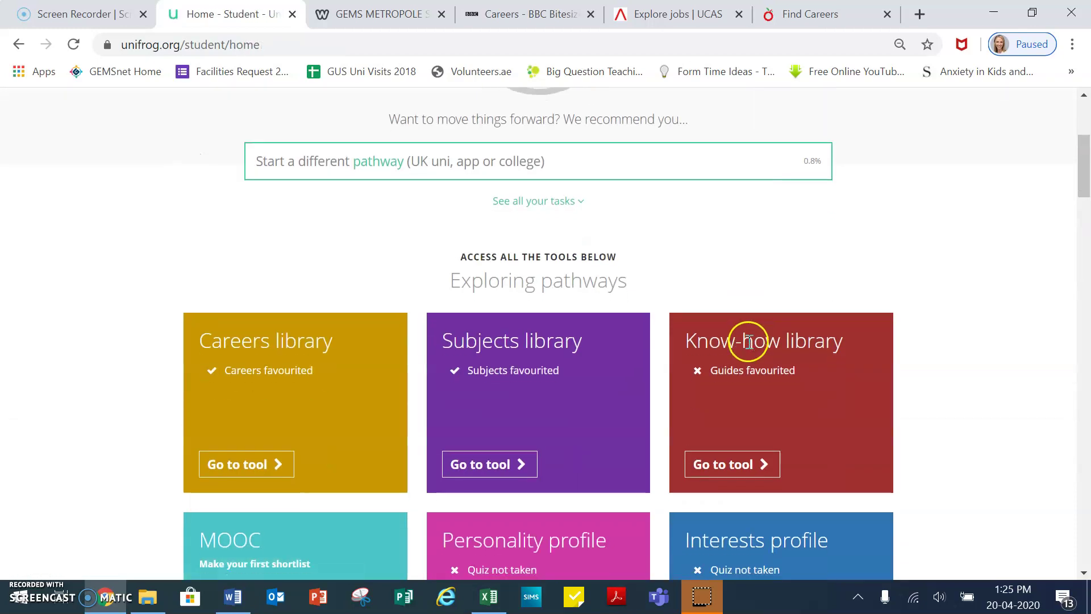